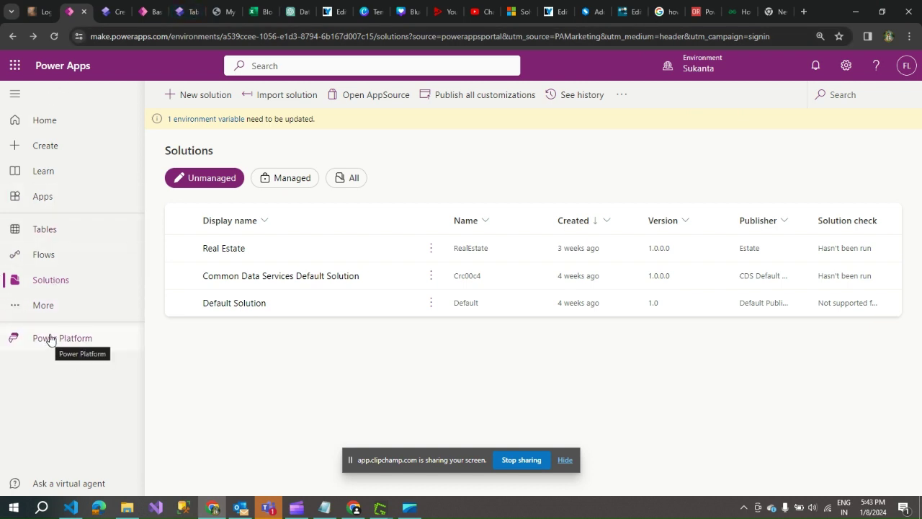
- Open Power Pages from the Power Platform apps and view the site template gallery's Application processing template
left_click(84, 345)
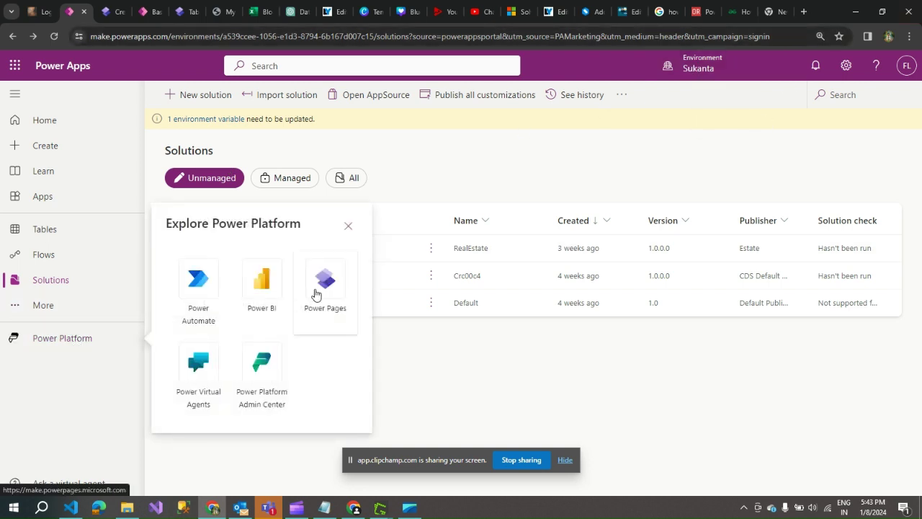
left_click(324, 282)
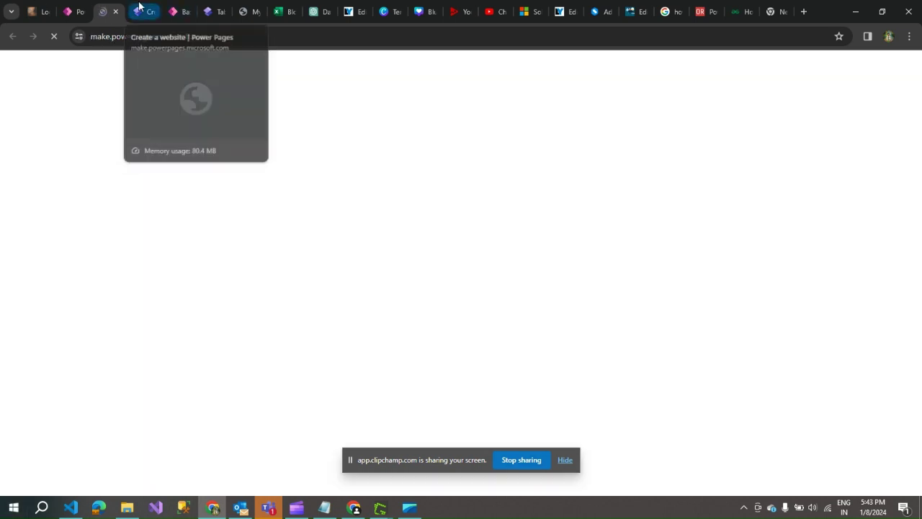
left_click(141, 15)
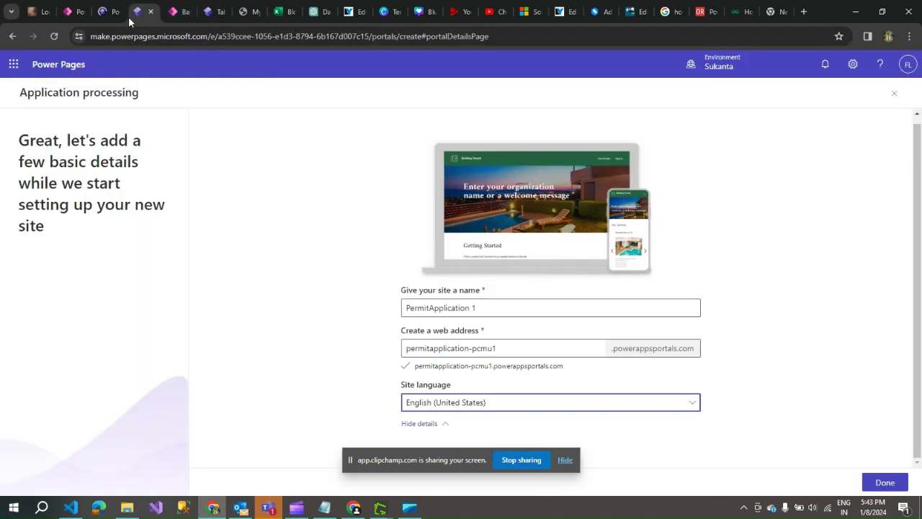
left_click(108, 9)
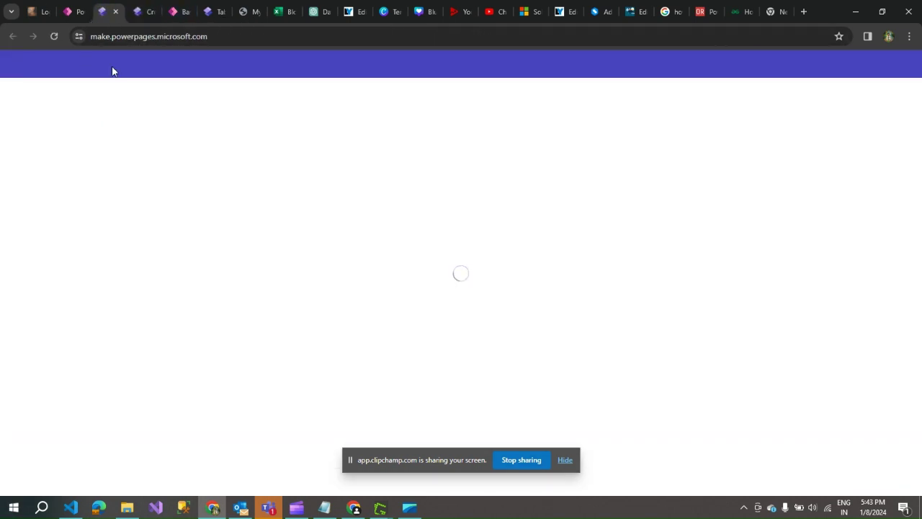
left_click(565, 460)
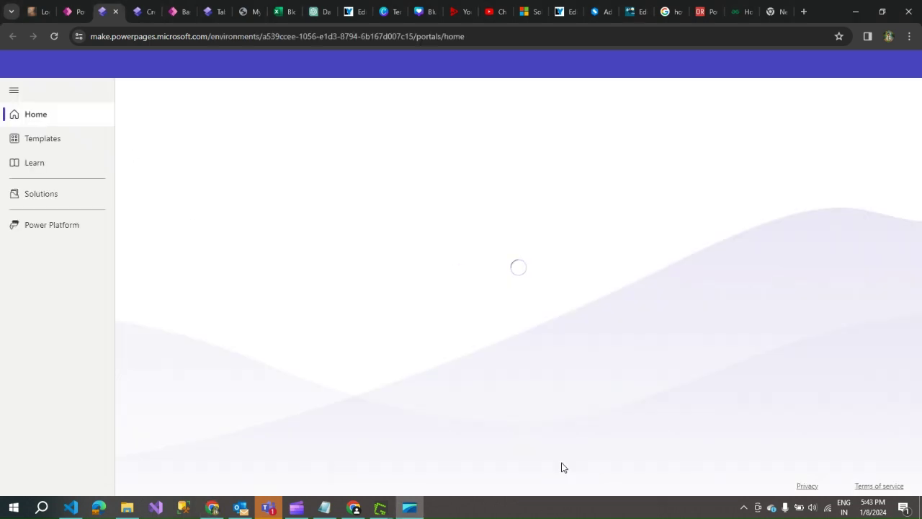
left_click(35, 142)
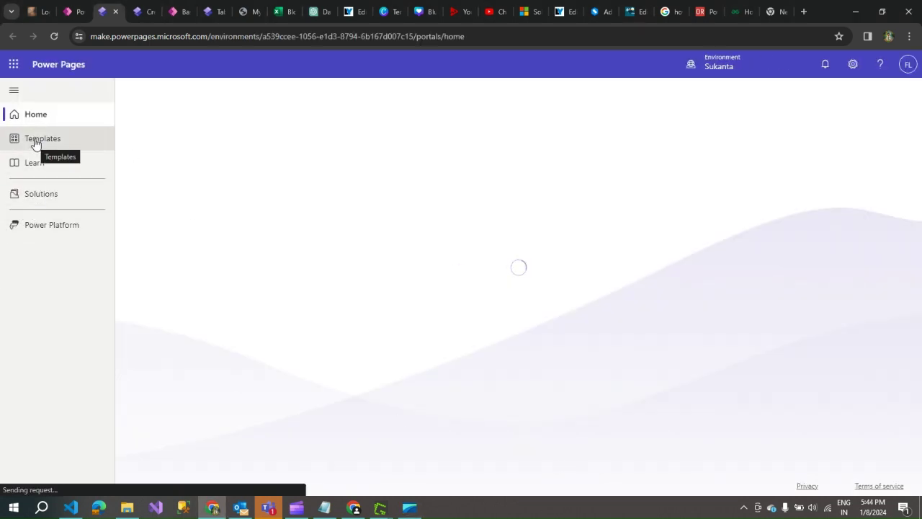
left_click(144, 12)
left_click(108, 12)
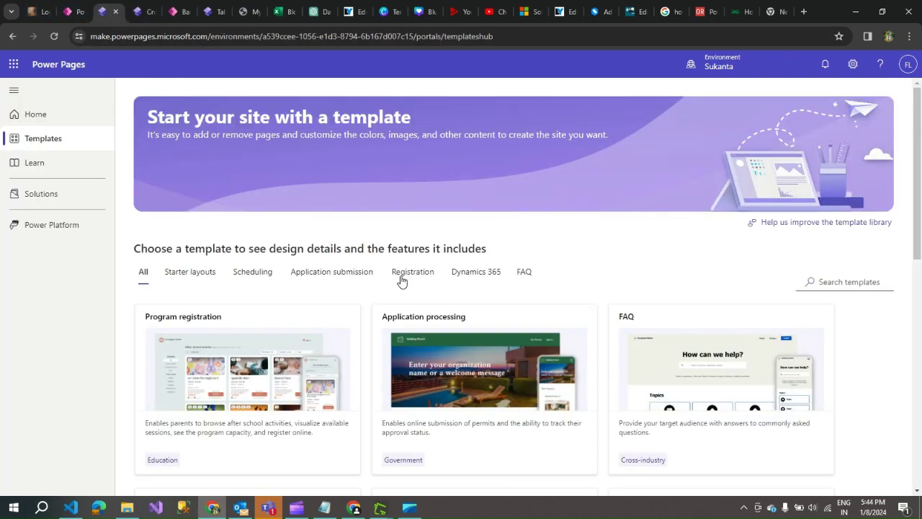
mouse_move(472, 401)
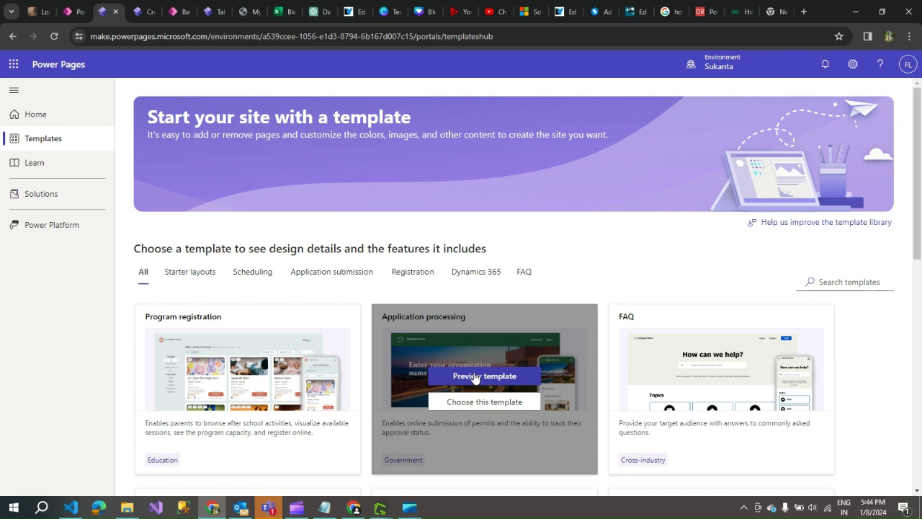
- In the already opened Application processing site setup, name the new site My booking and copy that name
left_click(144, 12)
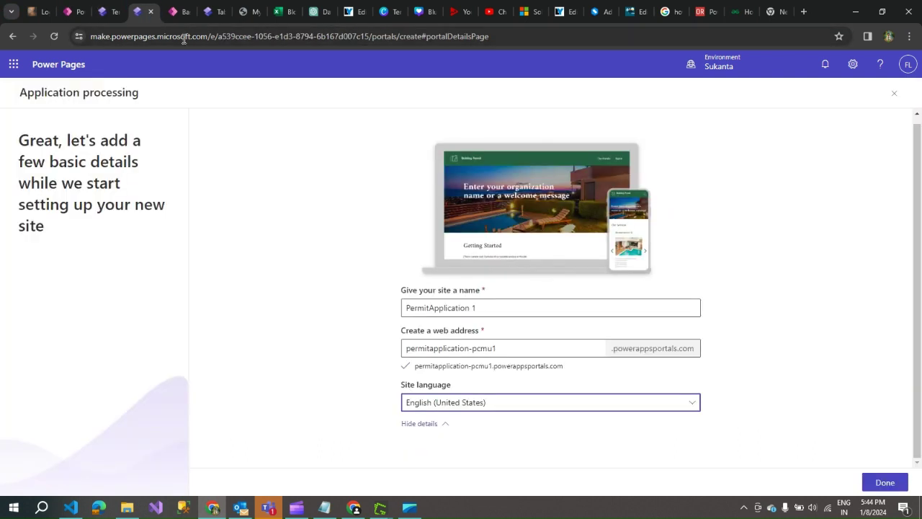
left_click(458, 313)
key("ctrl+a")
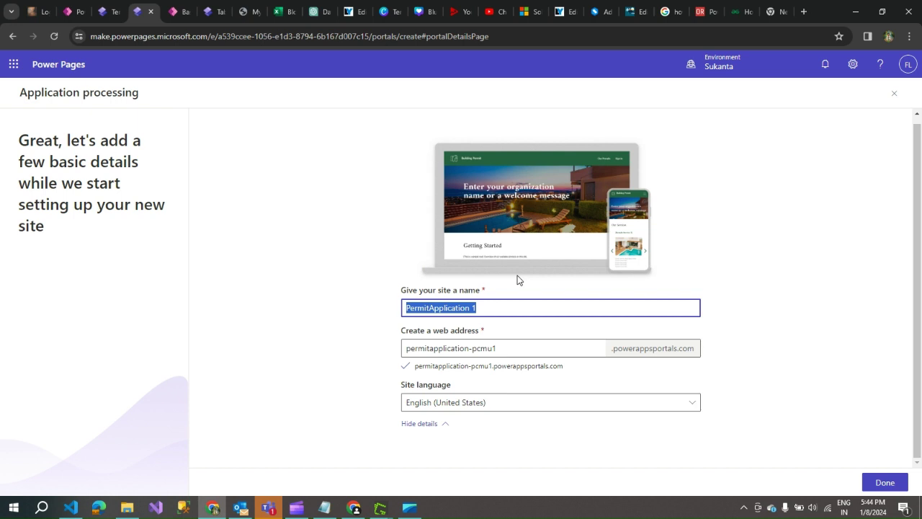
type("My booking")
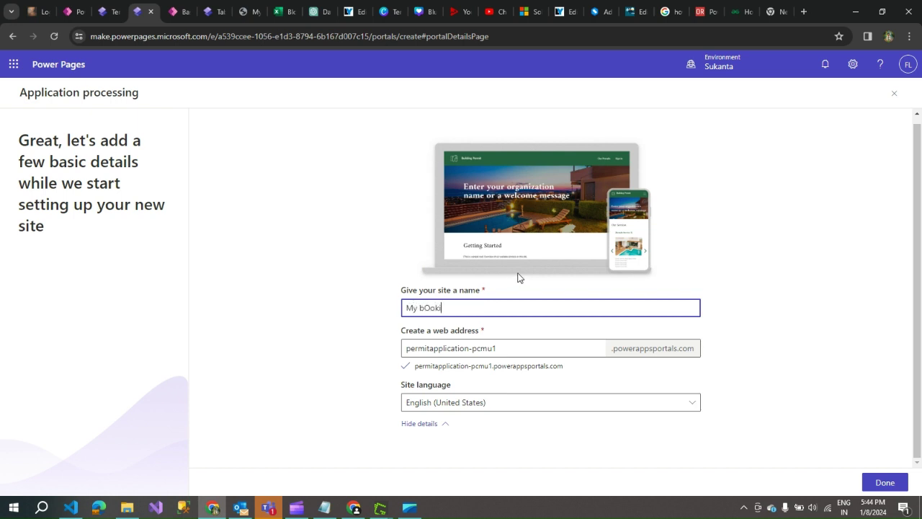
left_click(430, 310)
key("BackSpace")
type("o")
left_click_drag(450, 307, 406, 307)
key("ctrl+c")
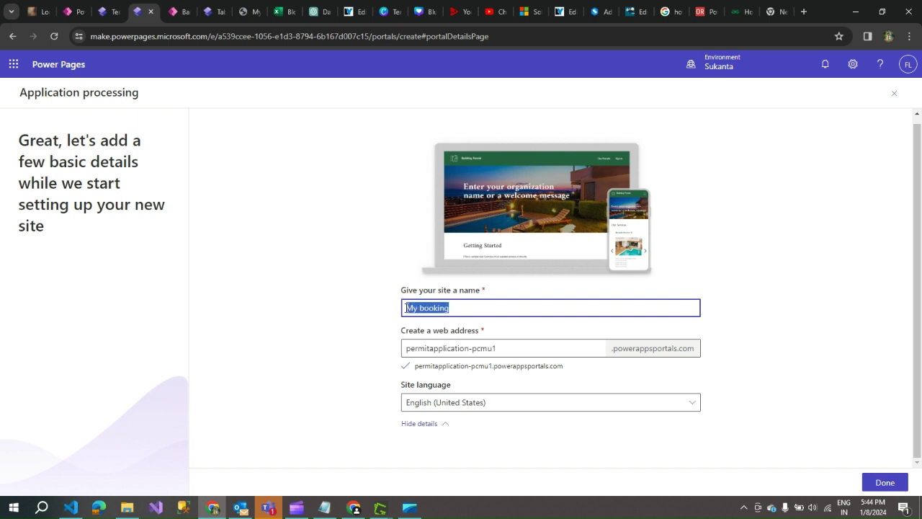
- Replace the new site's web address with My booking
left_click_drag(496, 346, 397, 346)
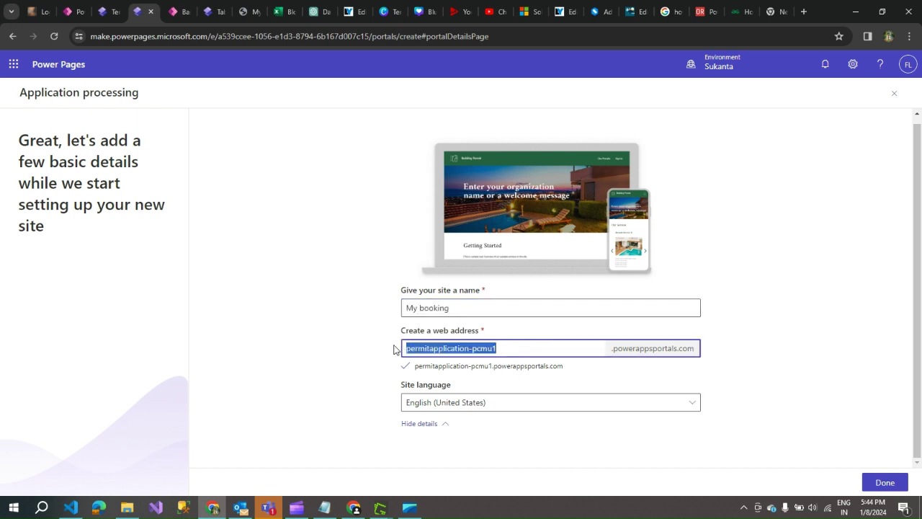
type("V")
key("BackSpace")
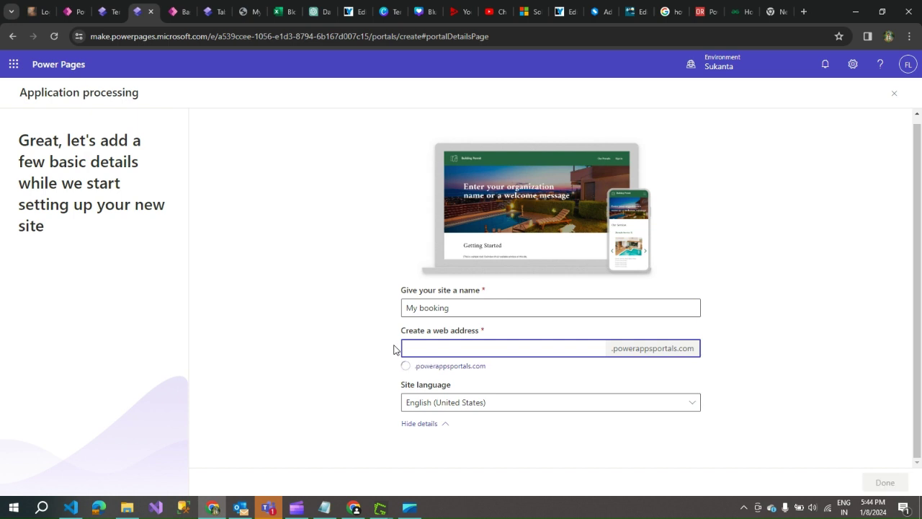
key("ctrl+v")
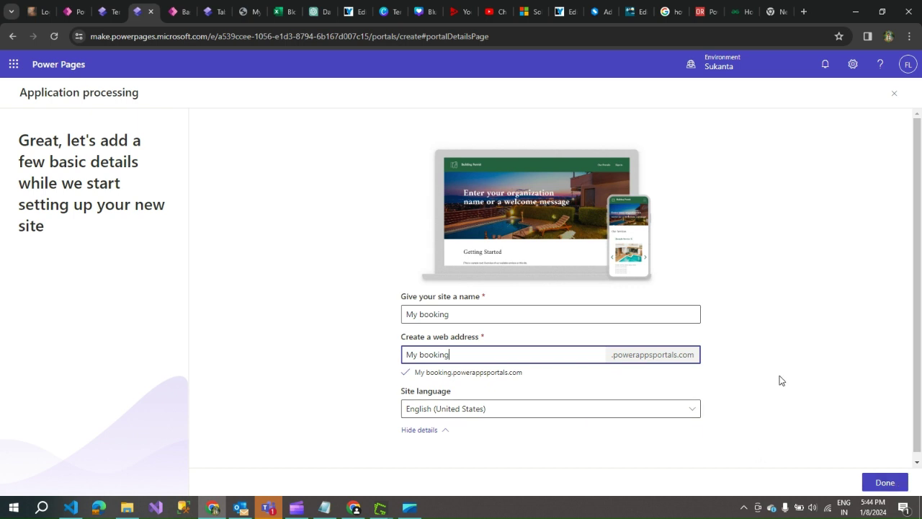
- Switch to the Real Estate site's data workspace and show the forms of the Projects table
left_click(207, 13)
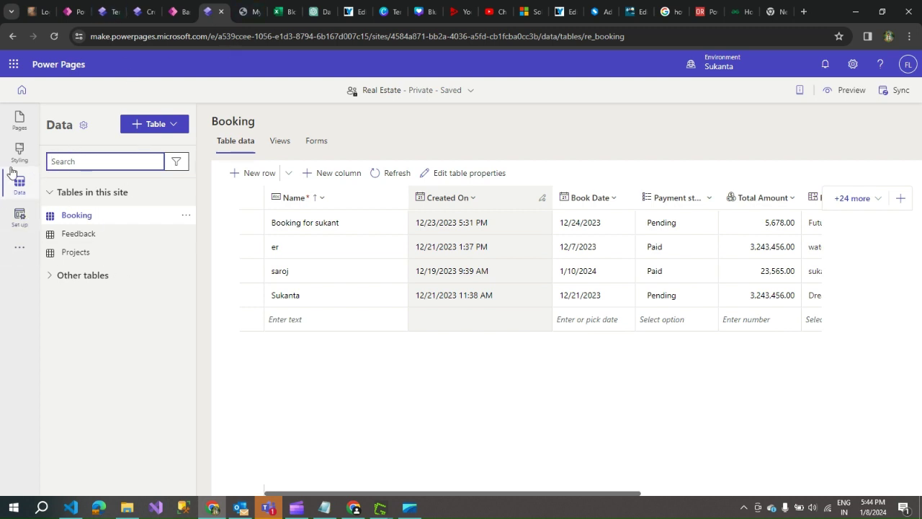
left_click(21, 188)
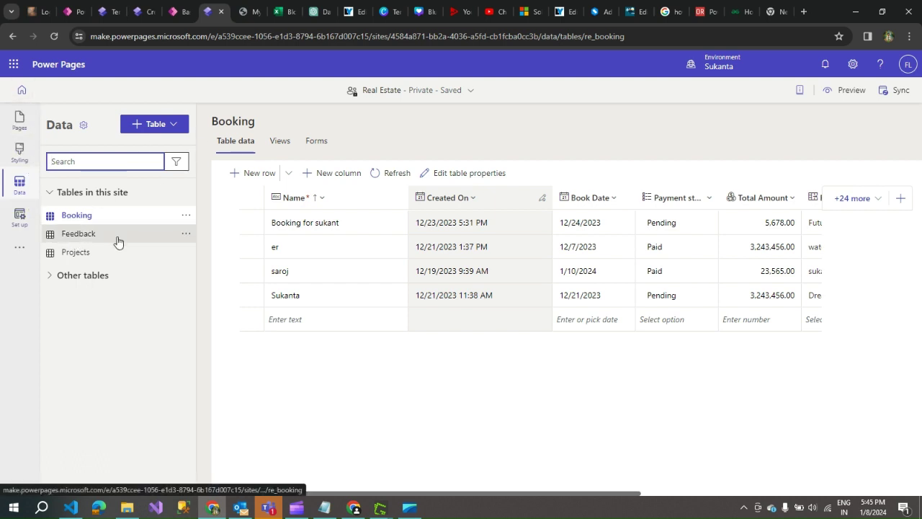
left_click(81, 218)
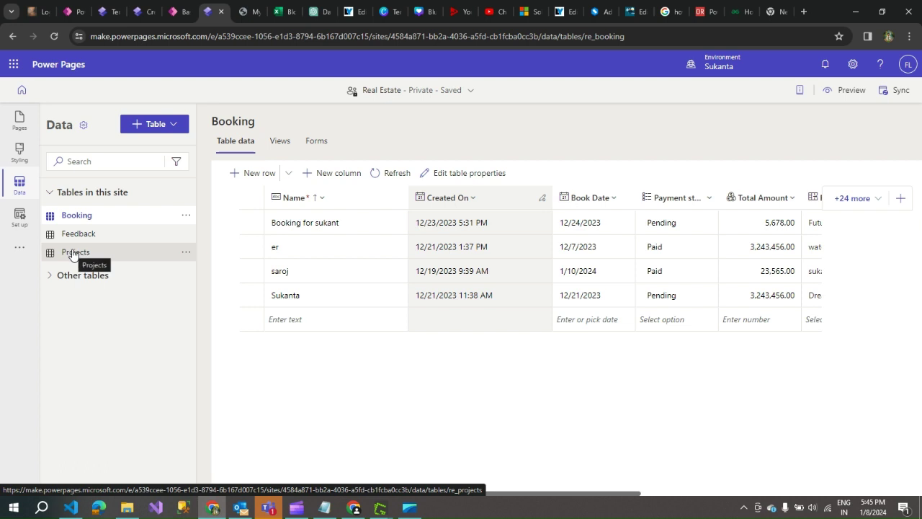
left_click(73, 253)
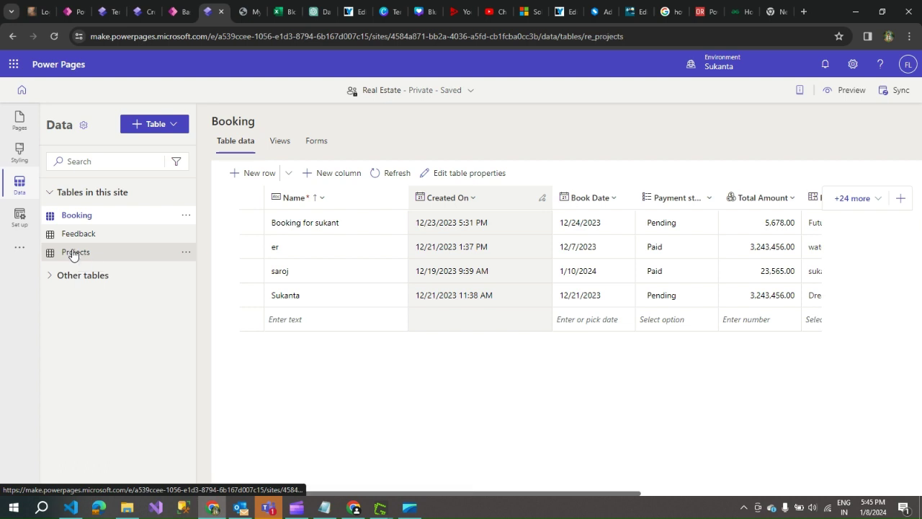
left_click(315, 143)
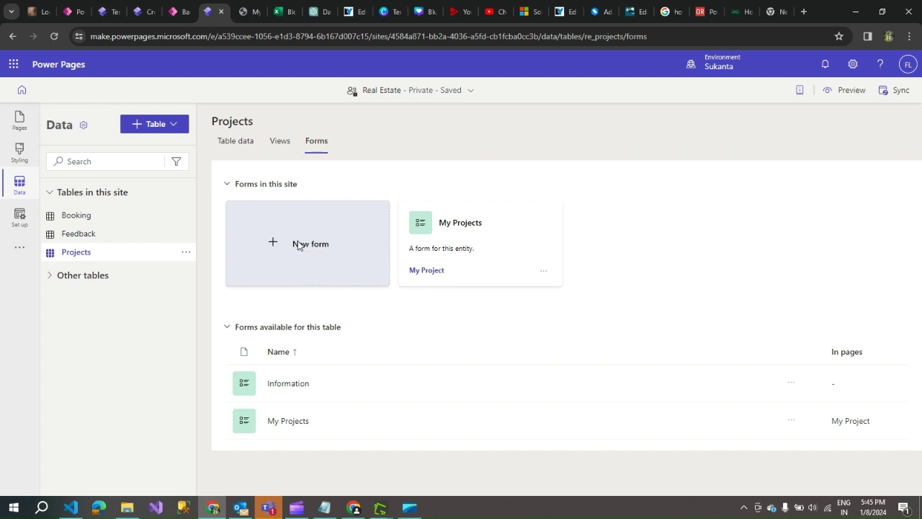
left_click(298, 245)
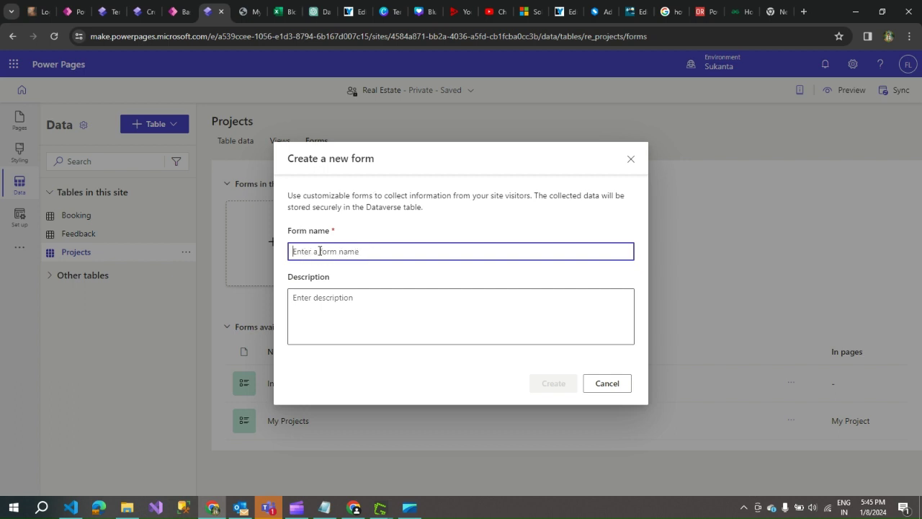
type("My")
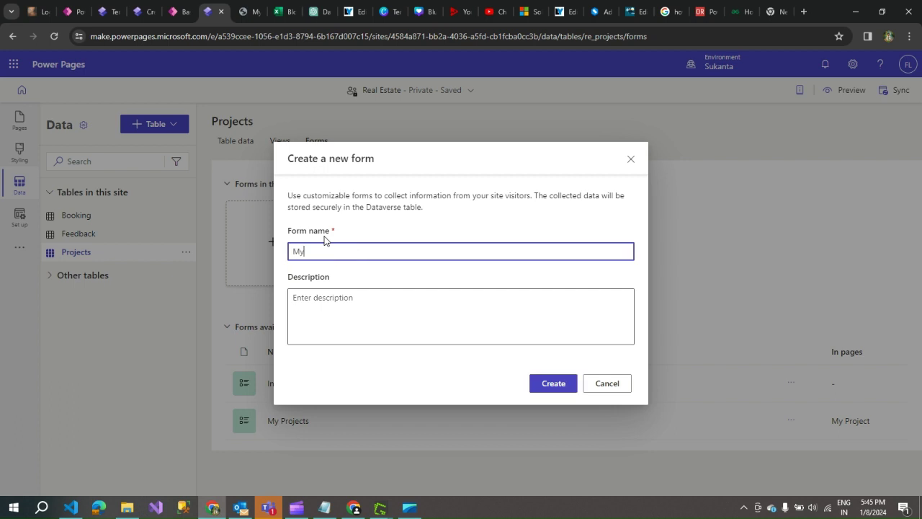
type(" Form")
left_click_drag(318, 253, 278, 268)
key("ctrl+c")
left_click(296, 296)
left_click(366, 297)
type("V")
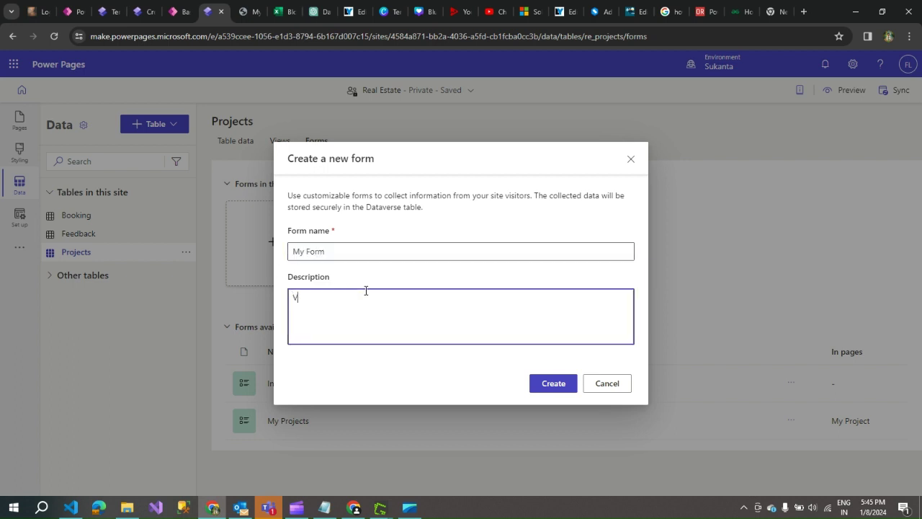
key("BackSpace")
key("ctrl+v")
left_click(633, 158)
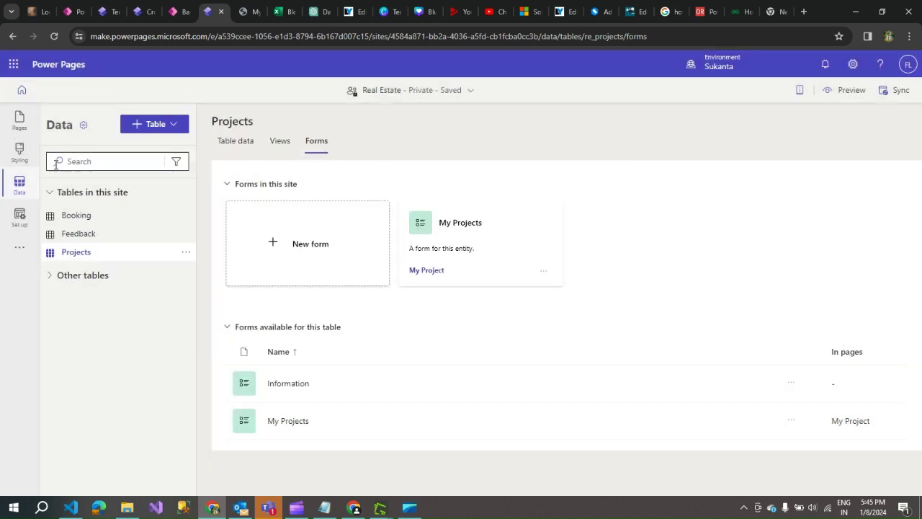
- Add a page named My Form to the Real Estate site's main navigation, using the Start from blank layout
left_click(16, 124)
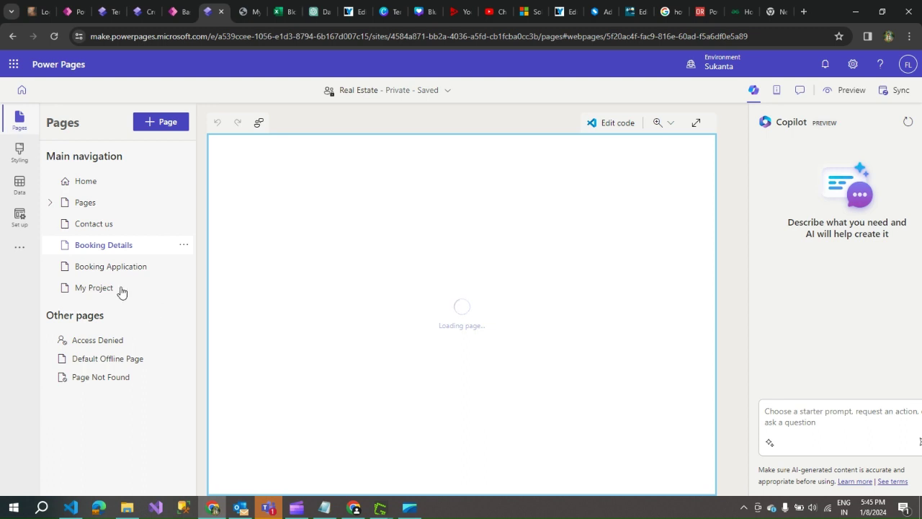
left_click(75, 288)
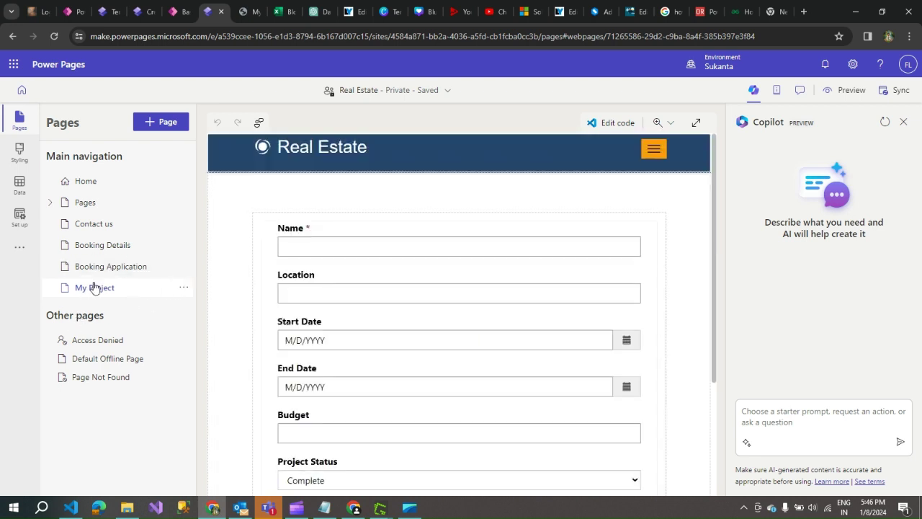
left_click(160, 126)
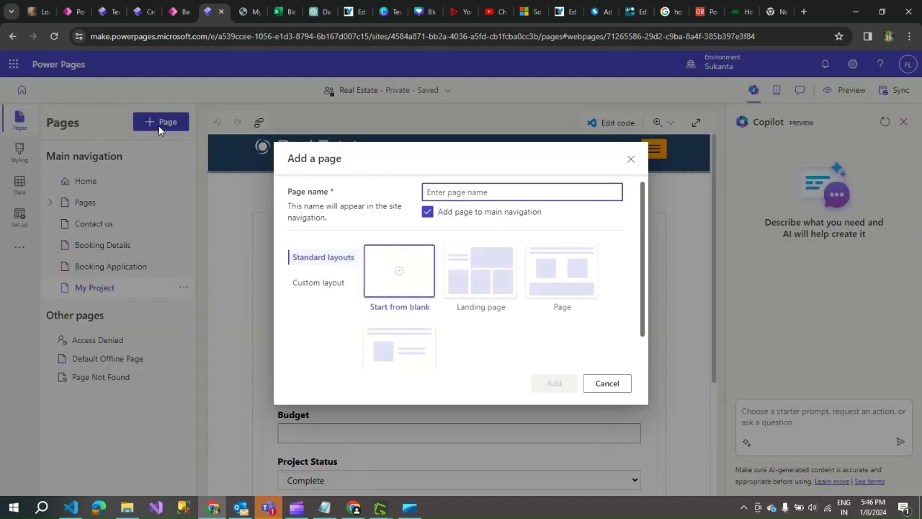
left_click(393, 279)
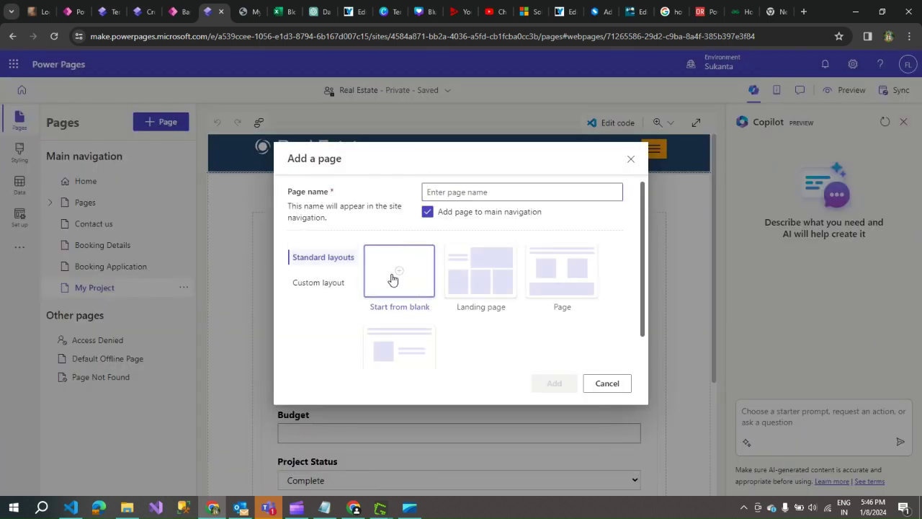
left_click(460, 189)
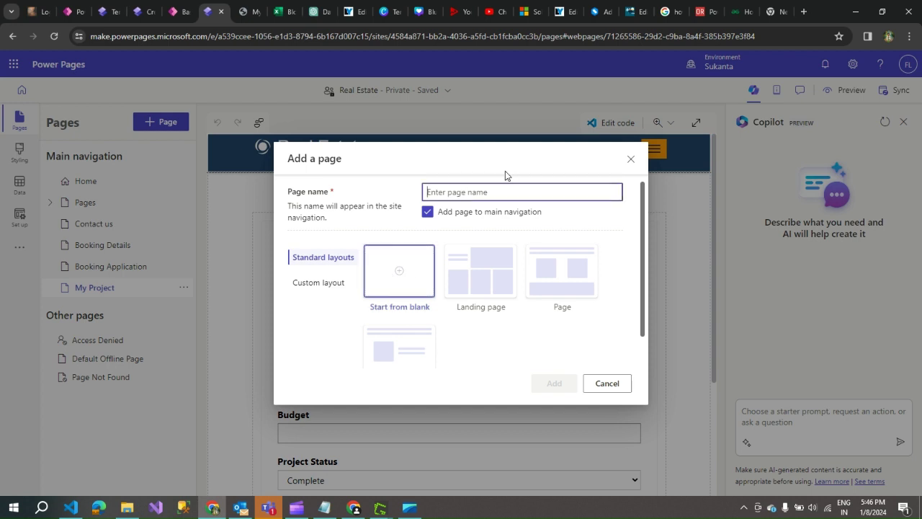
type("My ")
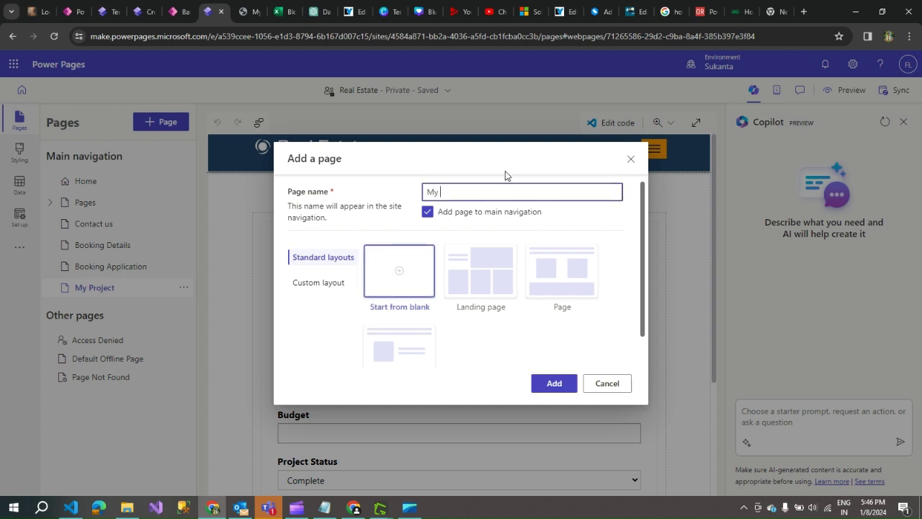
type("For")
key("BackSpace")
type("m")
left_click(397, 280)
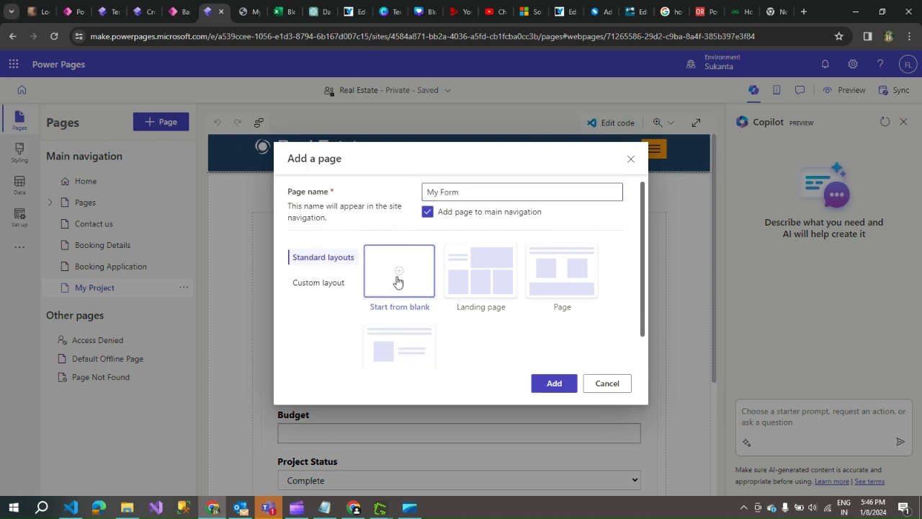
left_click(553, 384)
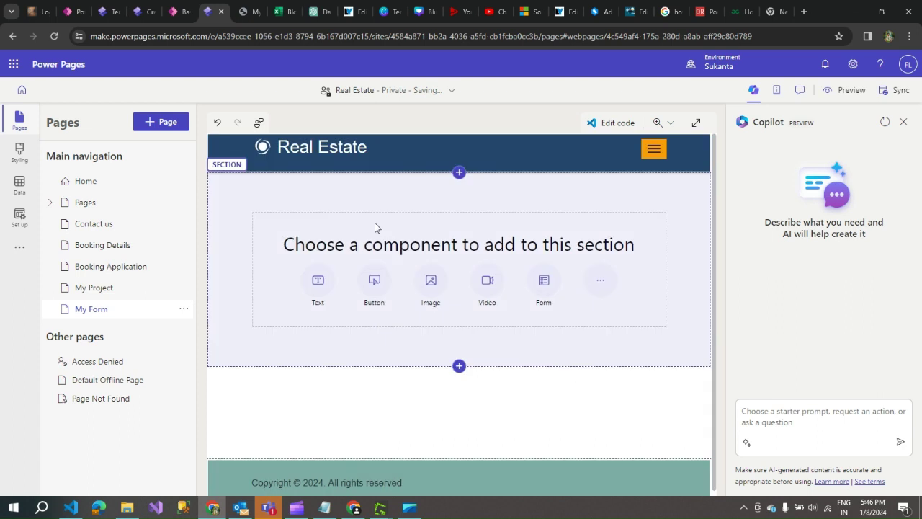
- Insert a form component on the My Form page and try to set up a new form for it based on the Projects table
left_click(544, 287)
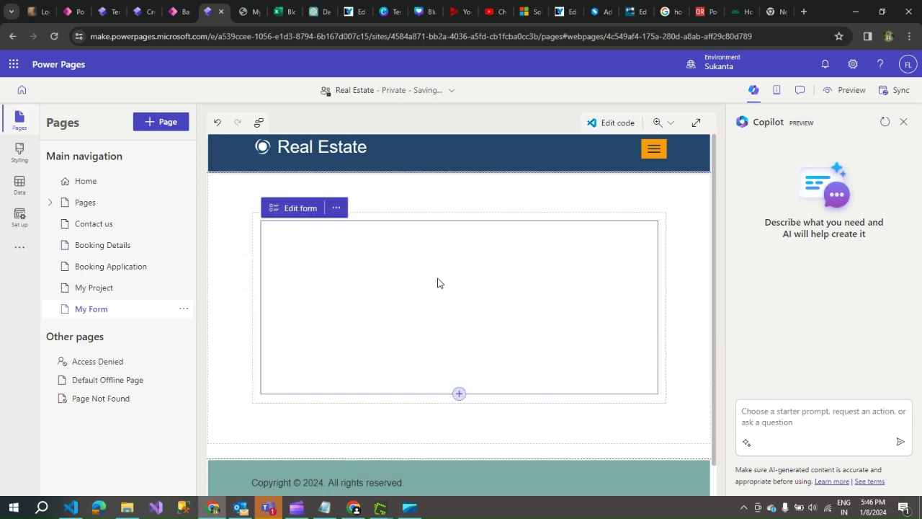
left_click(299, 209)
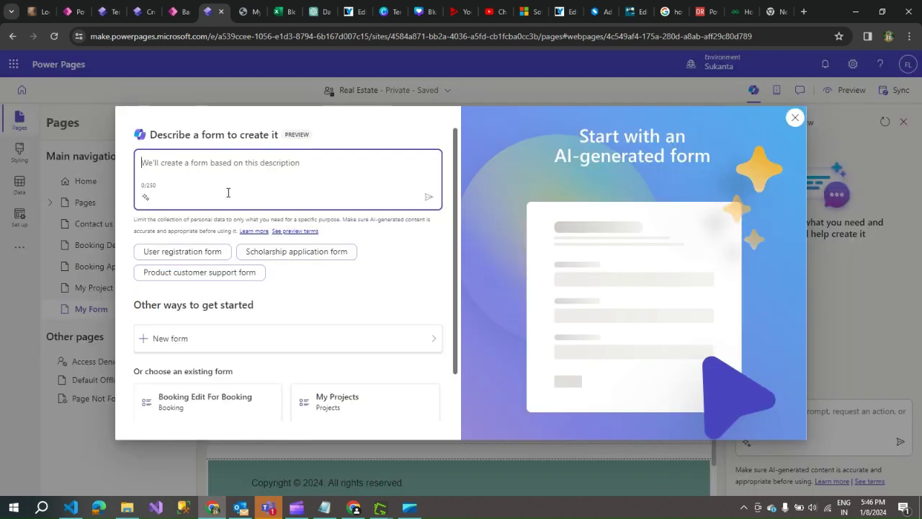
left_click(167, 336)
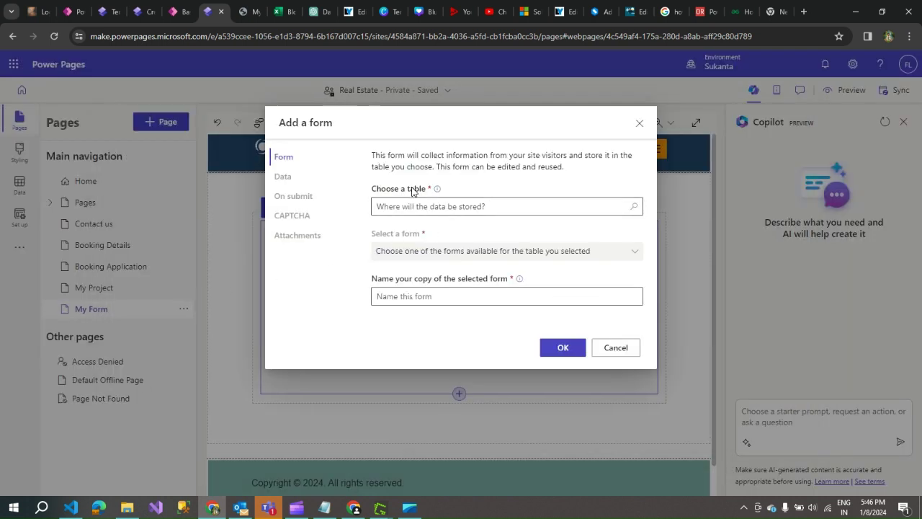
left_click(634, 209)
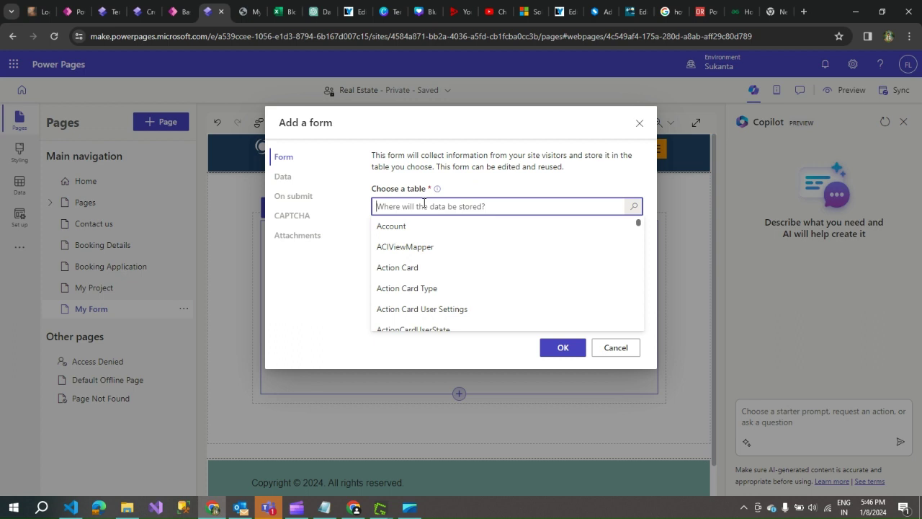
type("proj")
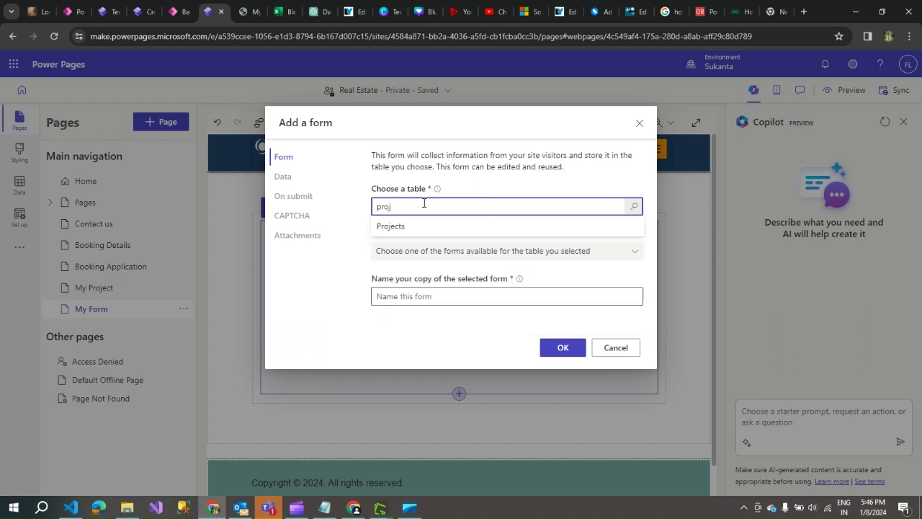
left_click(407, 229)
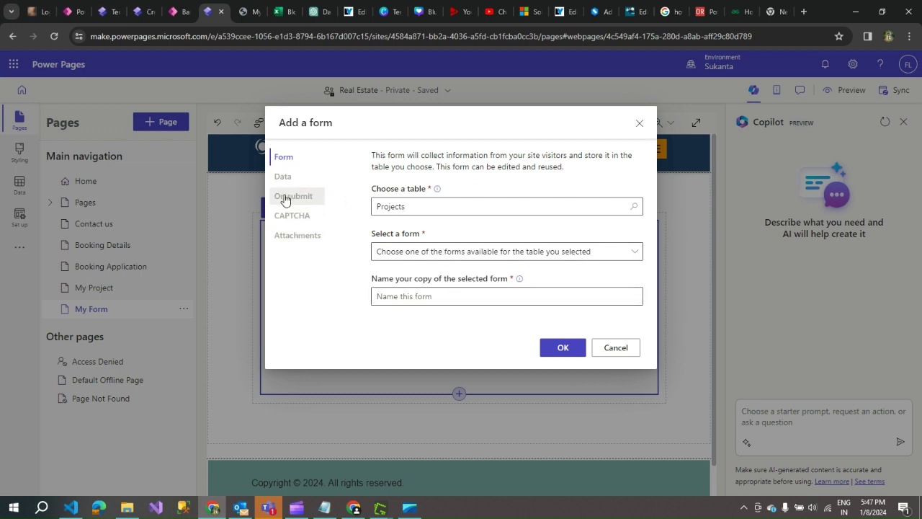
left_click(560, 346)
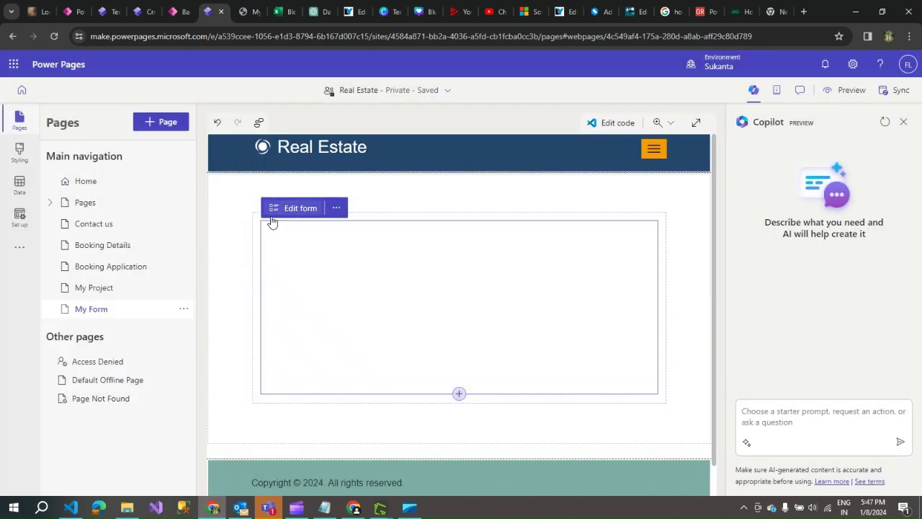
- Open the My Project page and review the fields of its existing project form
left_click(126, 292)
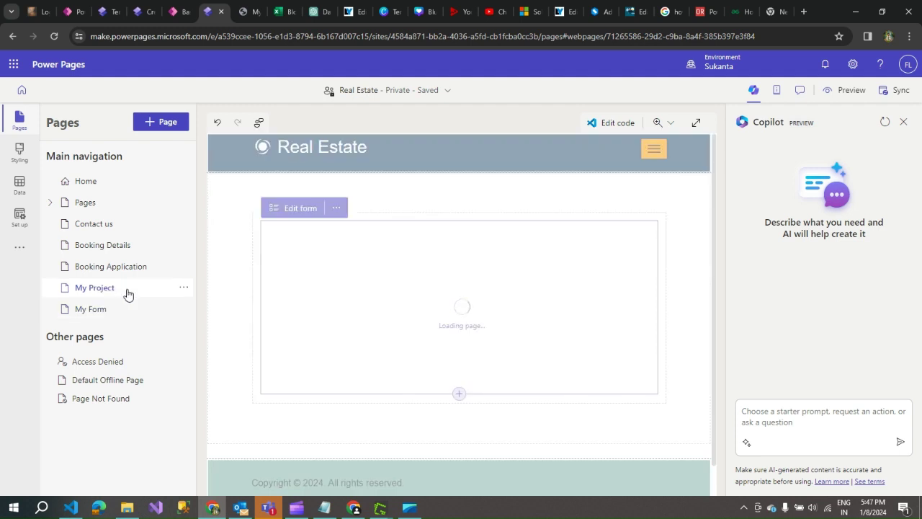
scroll(212, 270, "down", 2)
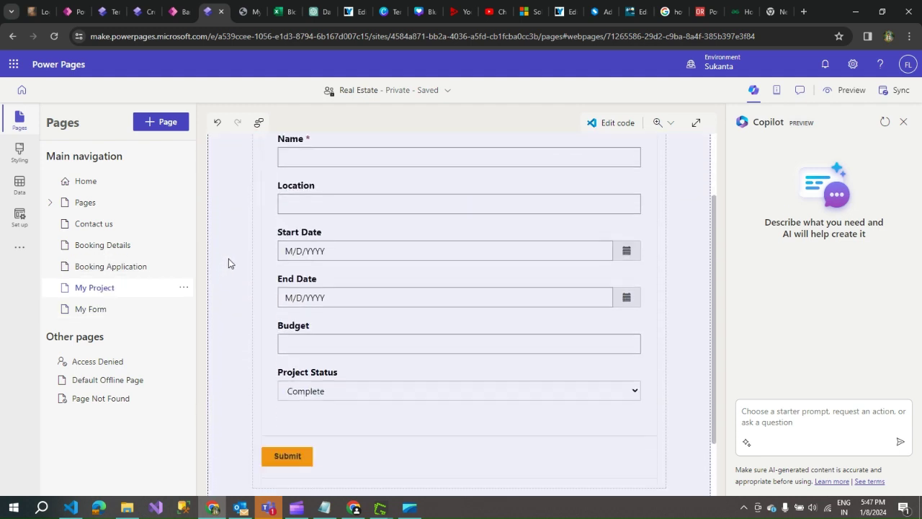
scroll(228, 263, "down", 2)
scroll(305, 223, "up", 5)
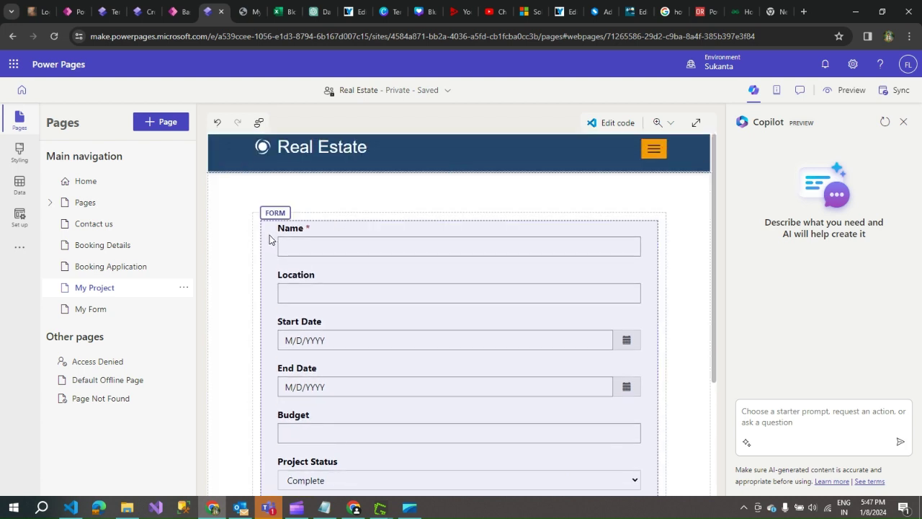
scroll(481, 287, "down", 1)
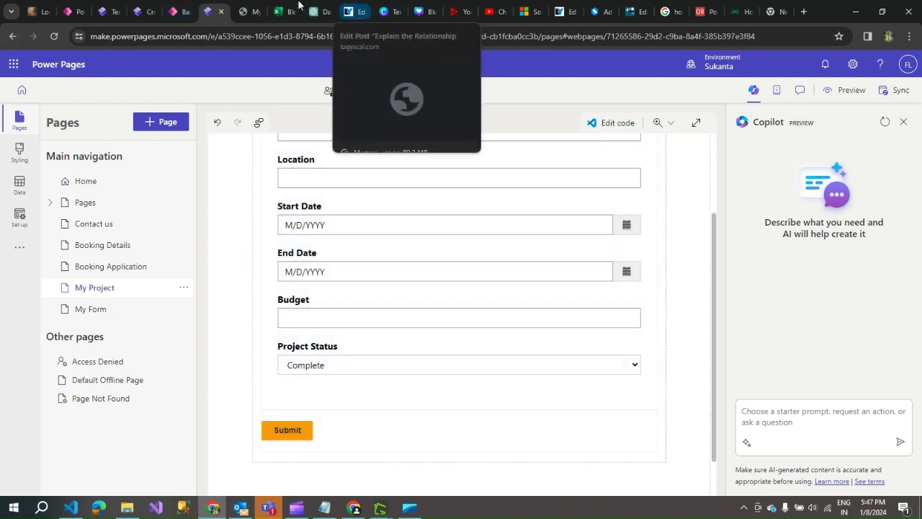
- Switch to Power Apps and list all apps in the environment, down to Power Pages Management
left_click(75, 13)
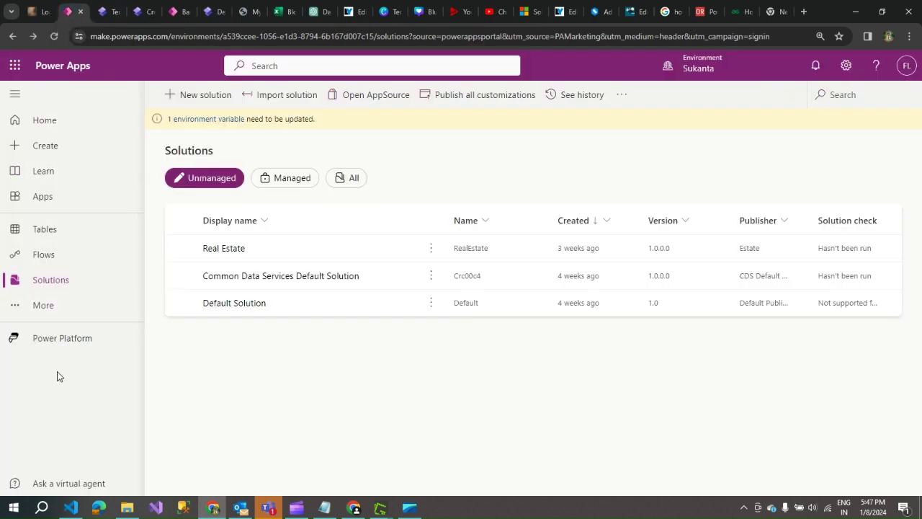
left_click(53, 195)
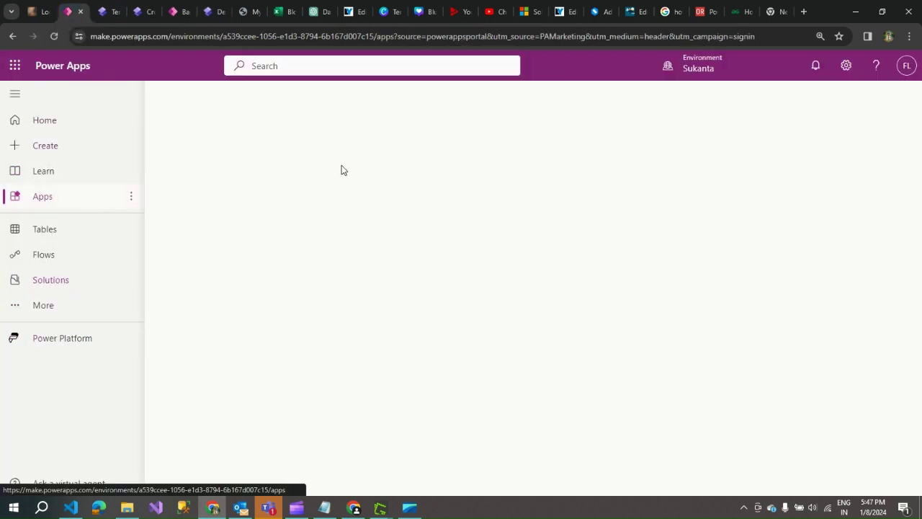
left_click(357, 342)
scroll(404, 307, "down", 3)
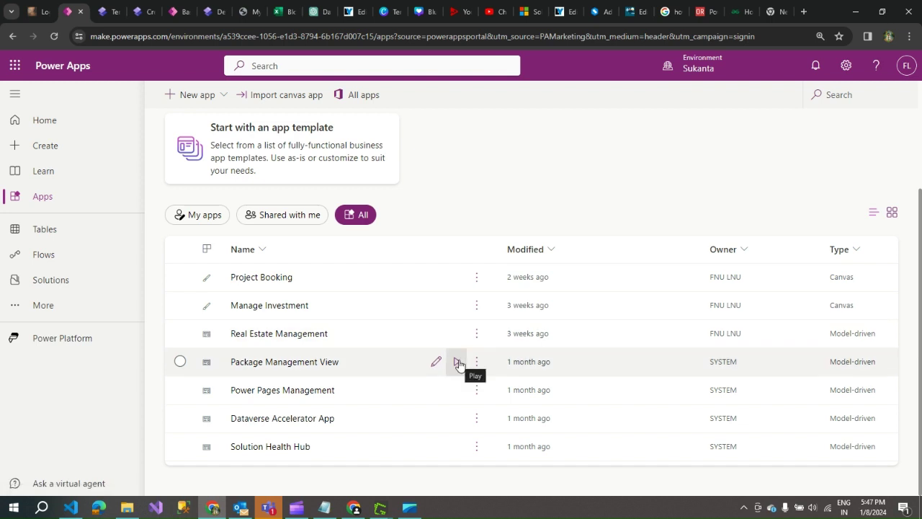
- Switch to the Power Pages Management app and show the active web roles and their available views
left_click(173, 13)
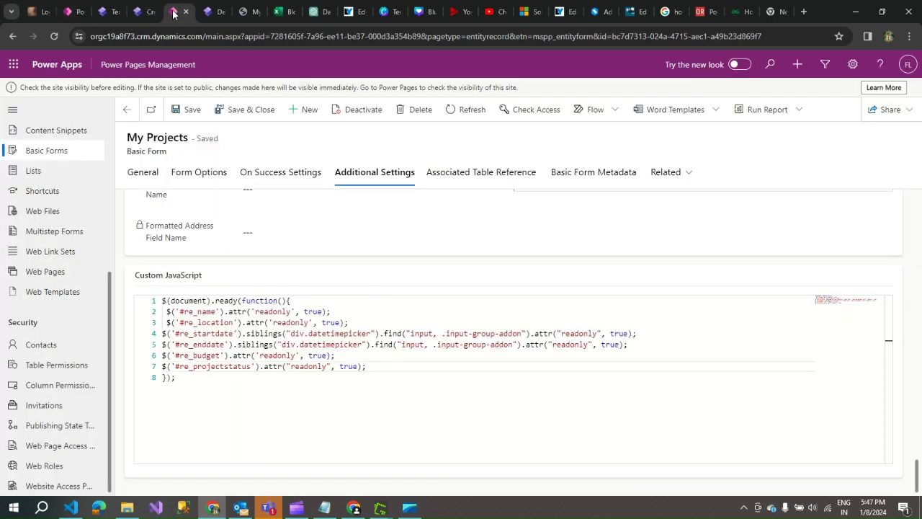
scroll(93, 152, "up", 2)
scroll(91, 149, "down", 2)
left_click(44, 466)
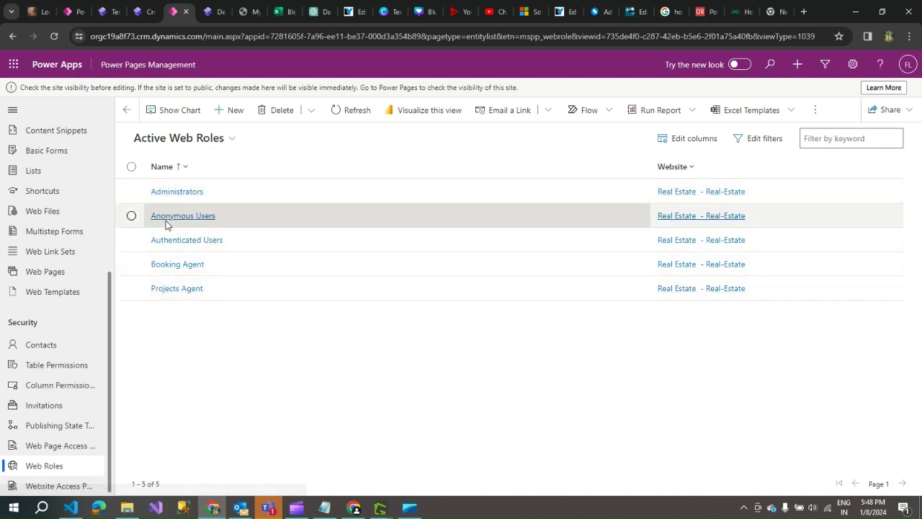
left_click(165, 139)
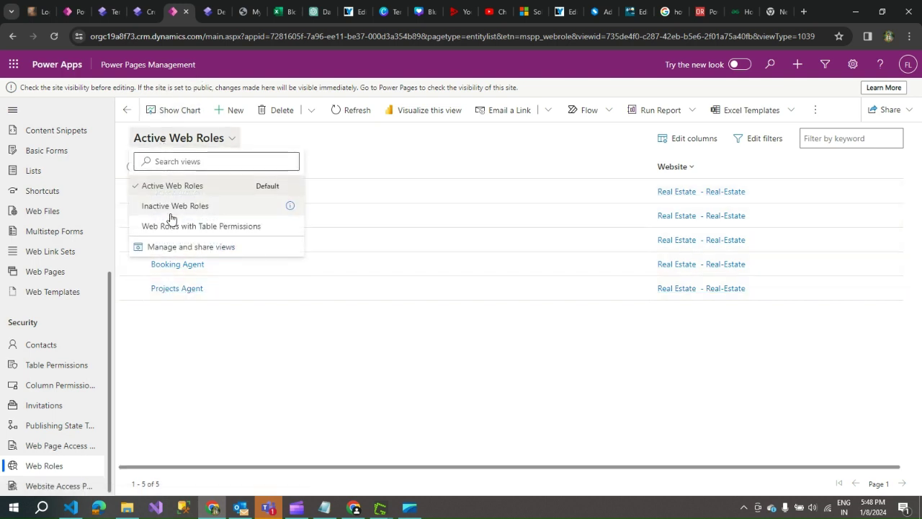
left_click(180, 140)
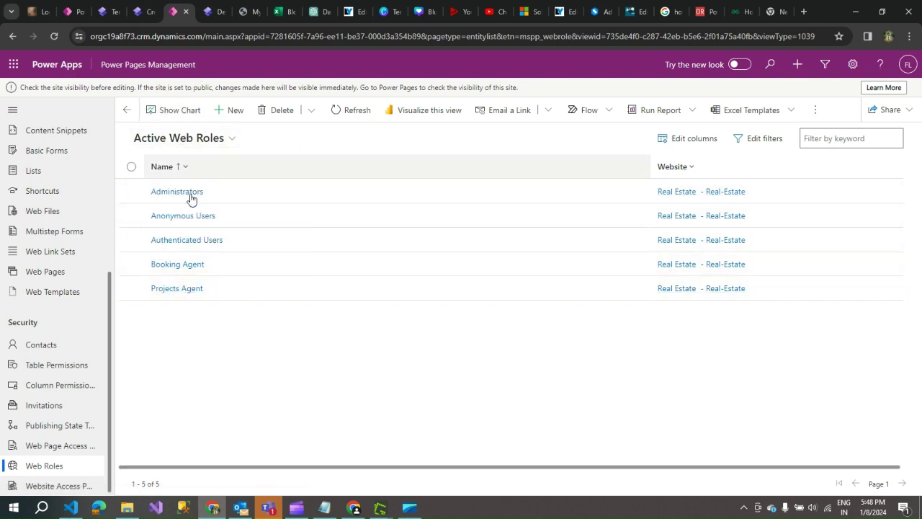
- Open the Projects Agent web role and check which website it is assigned to
left_click(171, 290)
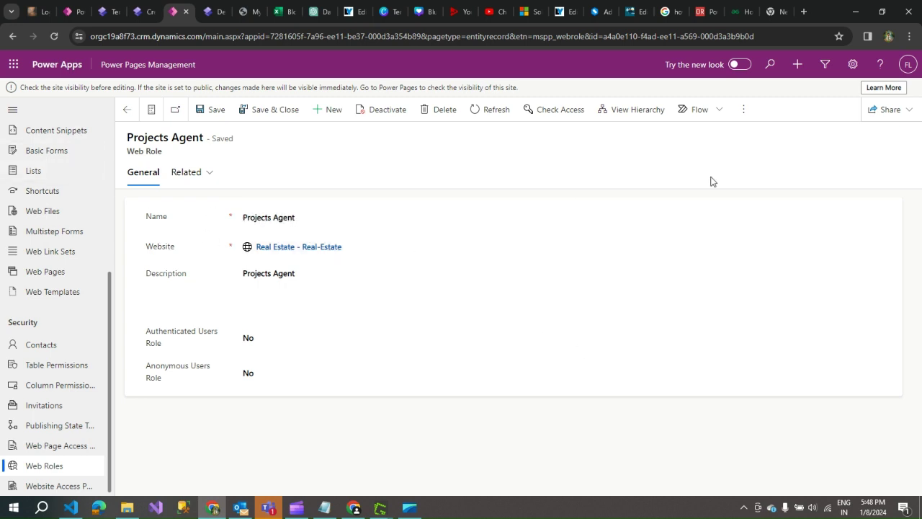
left_click(883, 248)
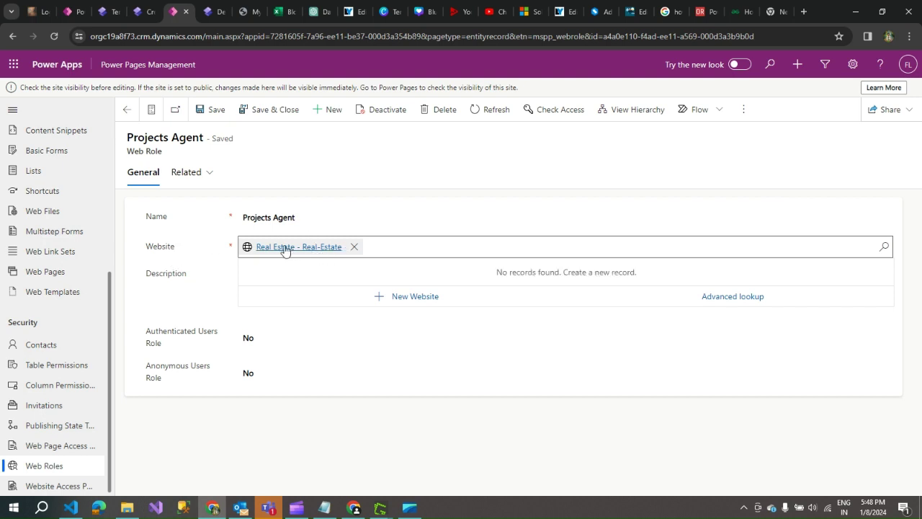
left_click(210, 245)
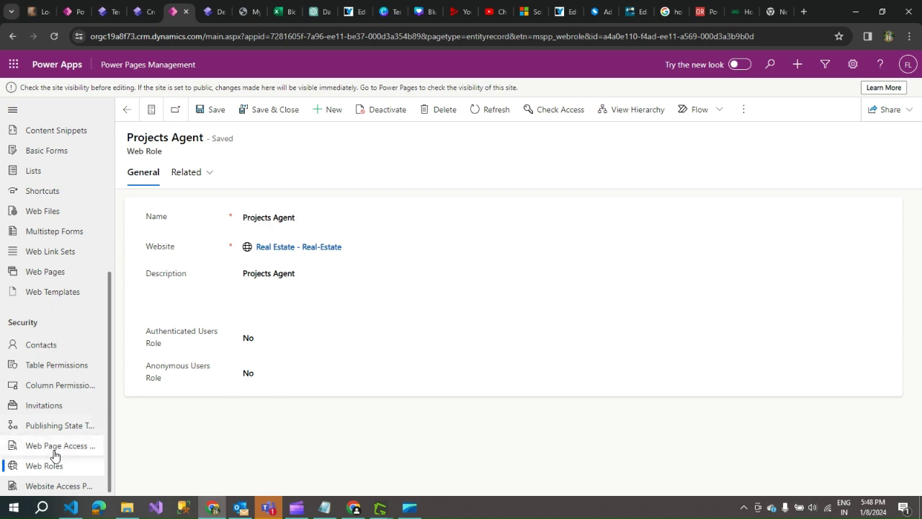
- Open the table permission named Project Permission for Projects Agent and inspect its table choices and linked website
left_click(45, 366)
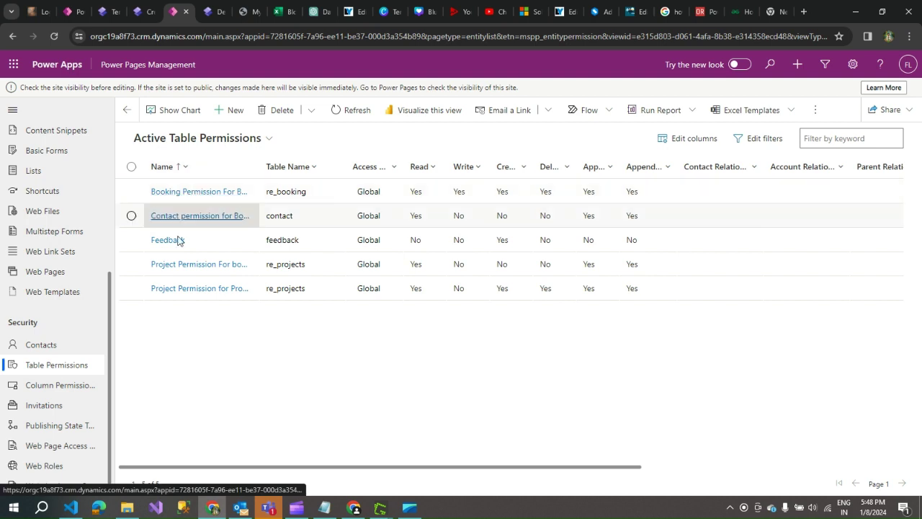
left_click(184, 288)
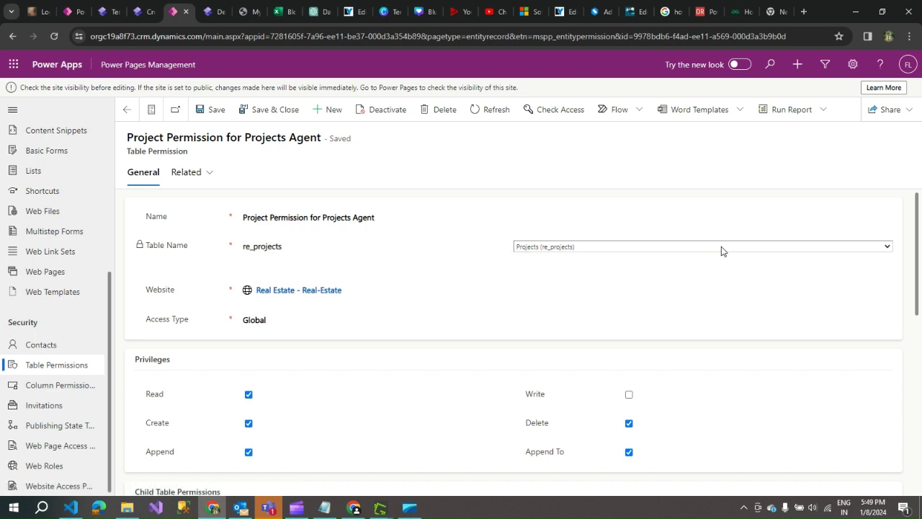
left_click(724, 249)
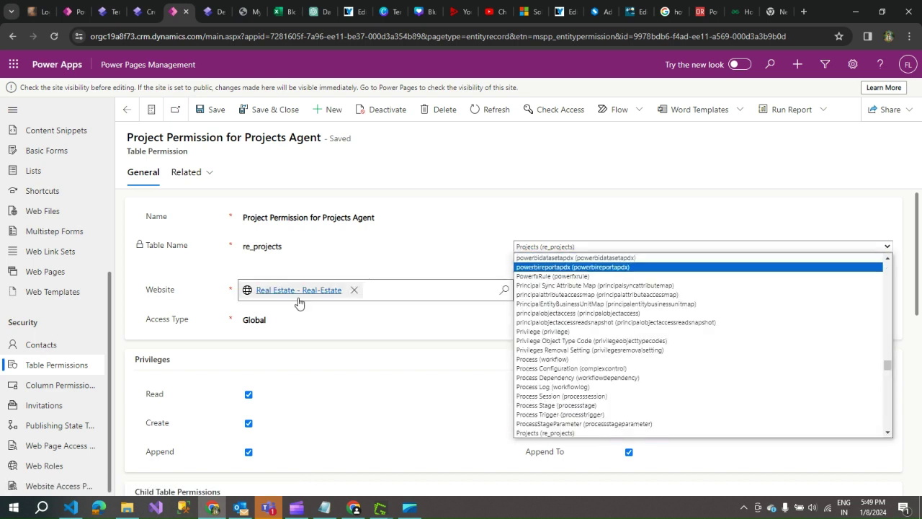
left_click(325, 291)
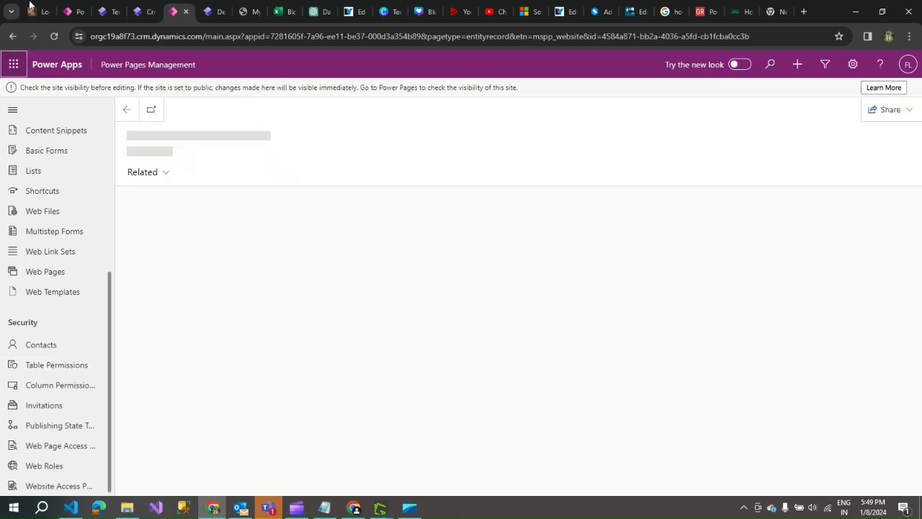
left_click(13, 37)
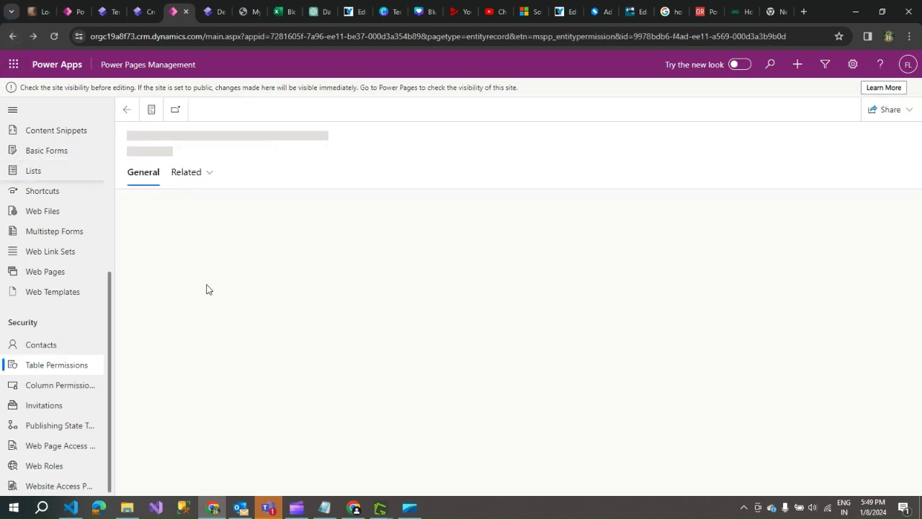
- Review the web roles assigned to the Projects Agent table permission, the existing roles that could be added, and its privileges
scroll(227, 368, "down", 3)
scroll(228, 353, "down", 1)
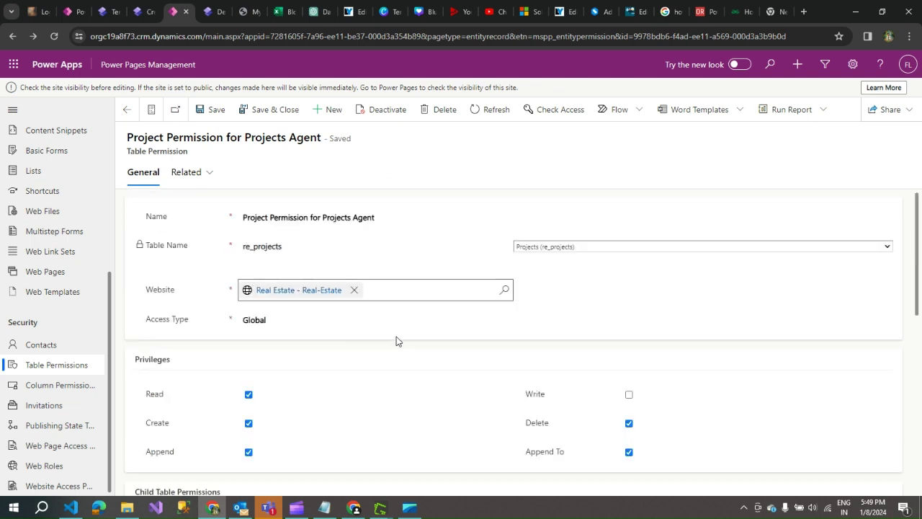
scroll(333, 396, "down", 4)
scroll(333, 396, "down", 4)
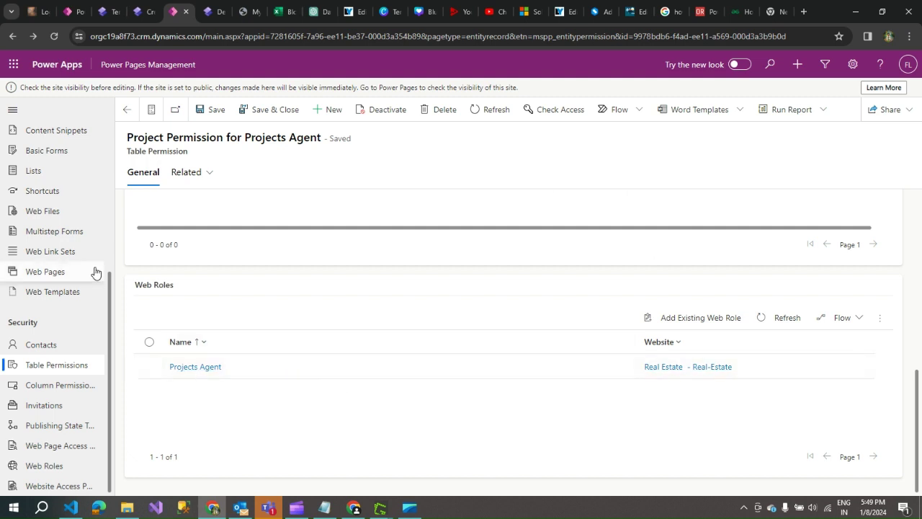
left_click(713, 319)
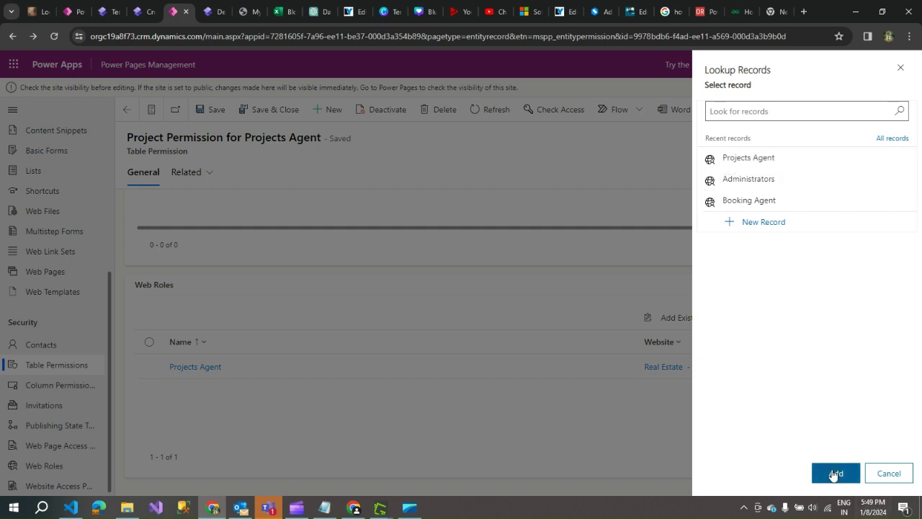
left_click(902, 70)
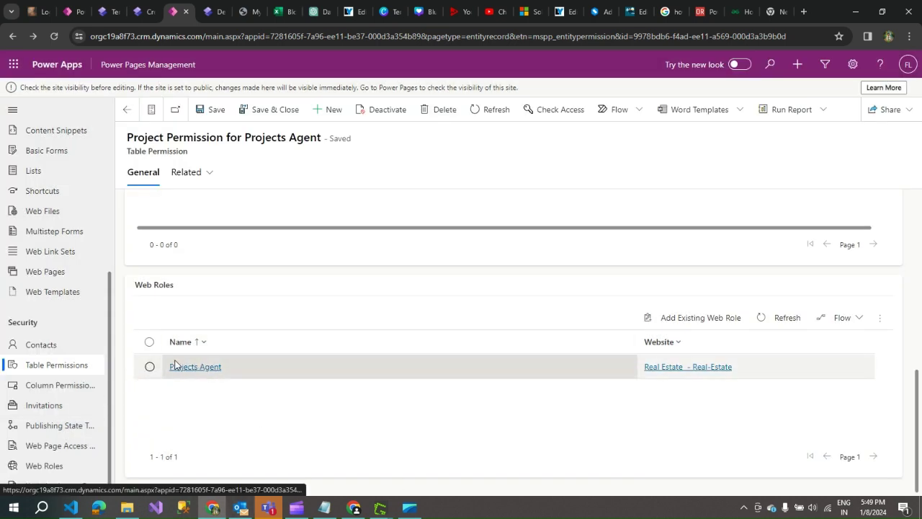
scroll(212, 356, "up", 10)
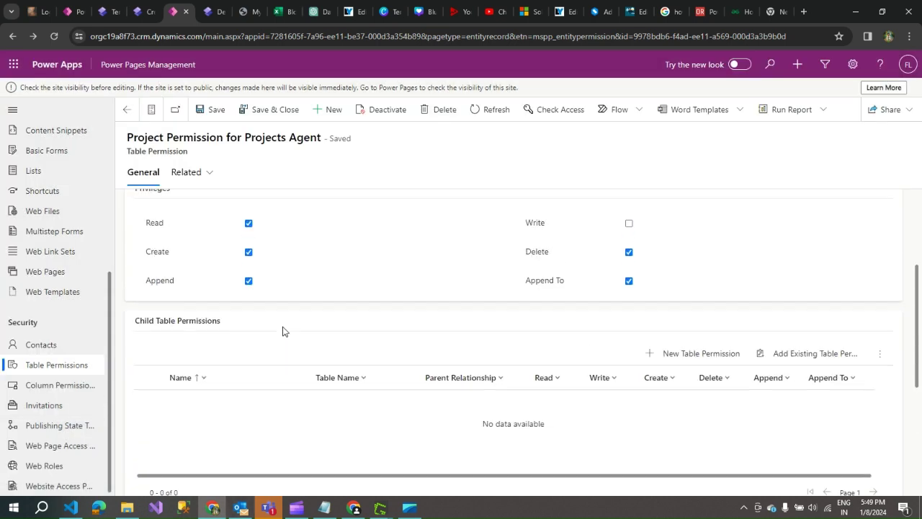
- Open the second named record among the active contacts and show its Web Roles section
left_click(71, 348)
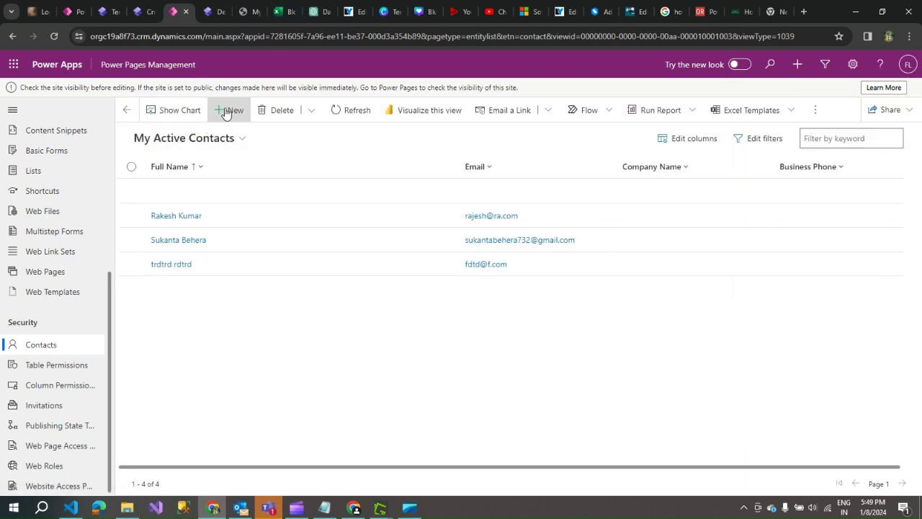
left_click(181, 242)
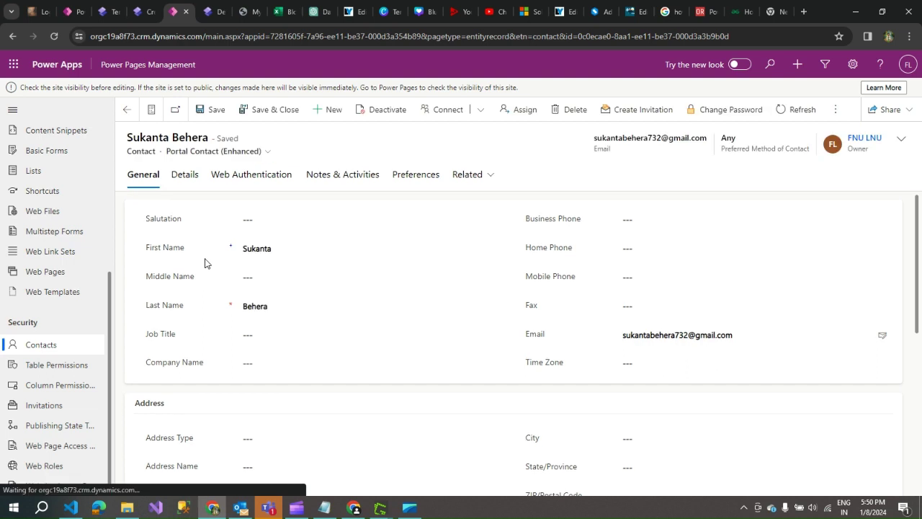
scroll(208, 263, "down", 3)
scroll(208, 264, "up", 3)
left_click(252, 246)
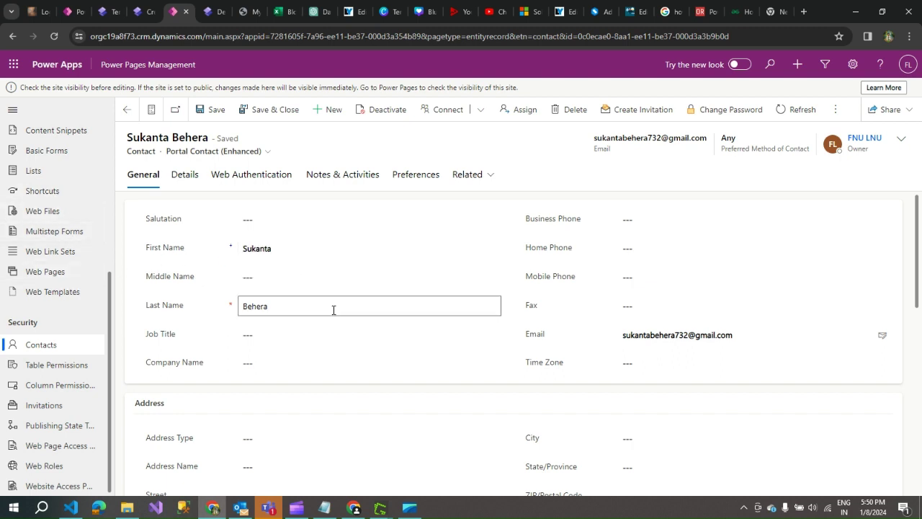
scroll(333, 310, "down", 10)
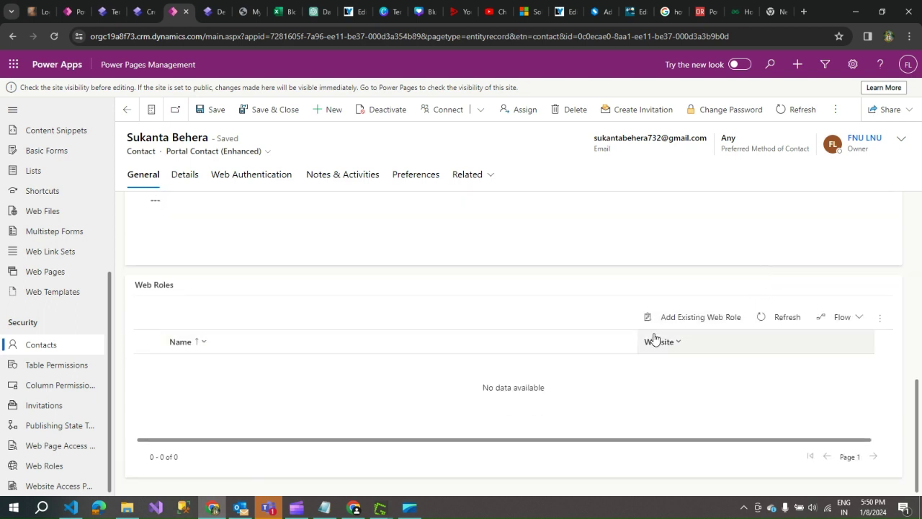
- Look up the existing web roles that could be added to the contact, and close the lookup
left_click(701, 315)
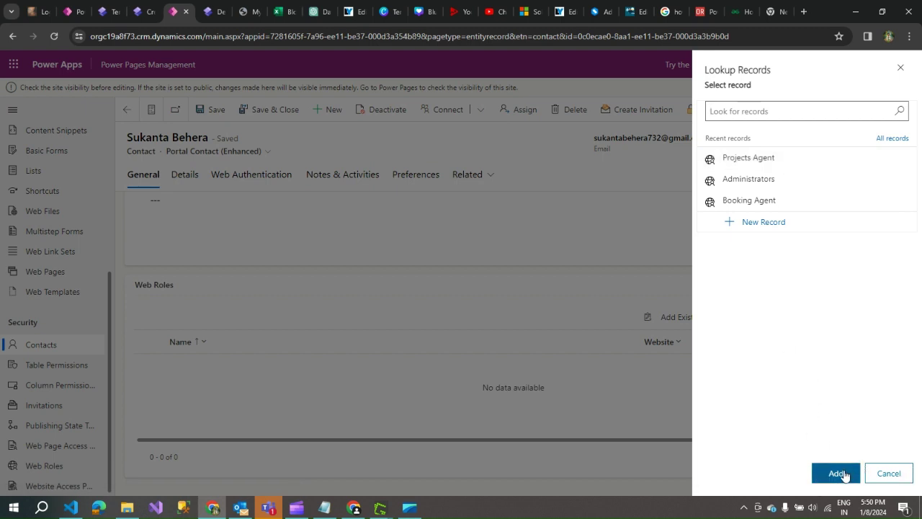
left_click(901, 68)
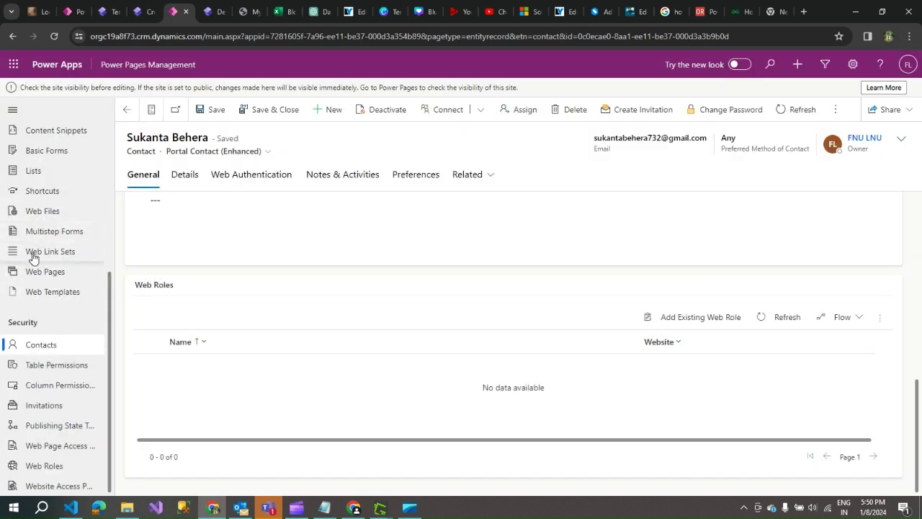
- List the active web pages, and switch through the Real Estate design studio to the live My Project page
left_click(51, 273)
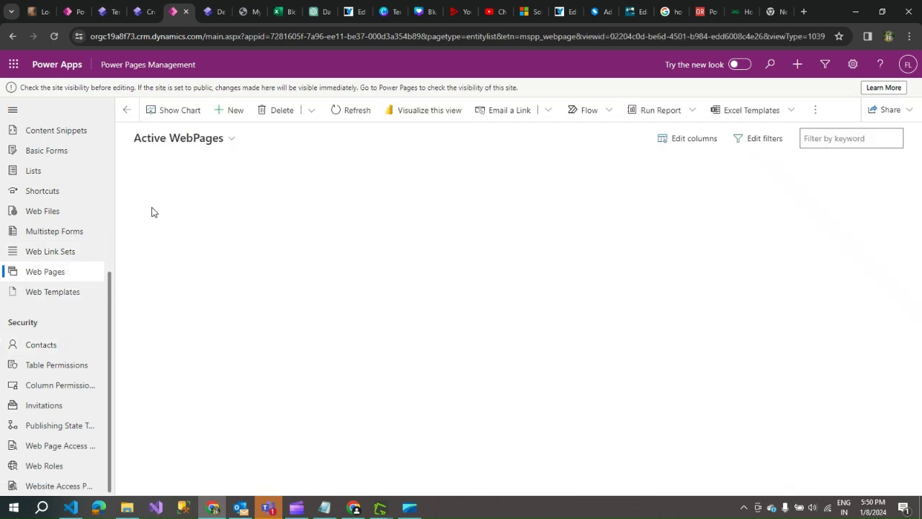
left_click(216, 12)
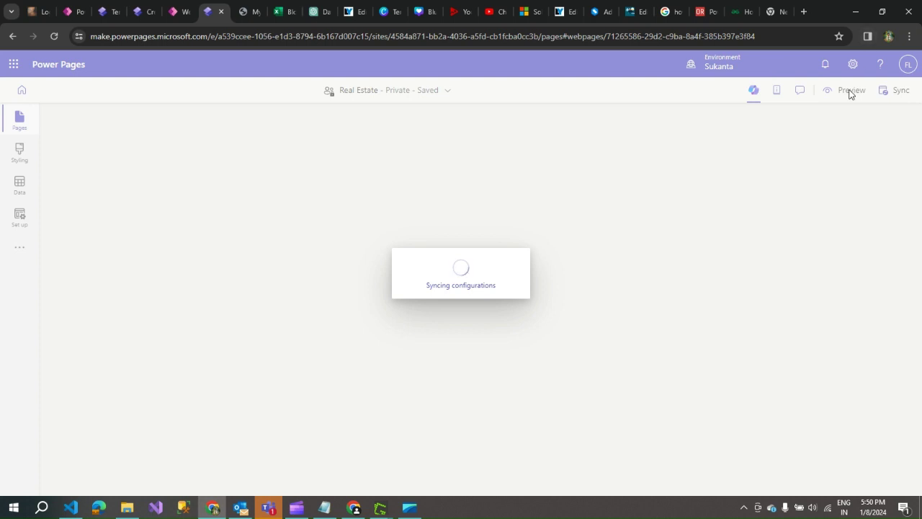
left_click(247, 11)
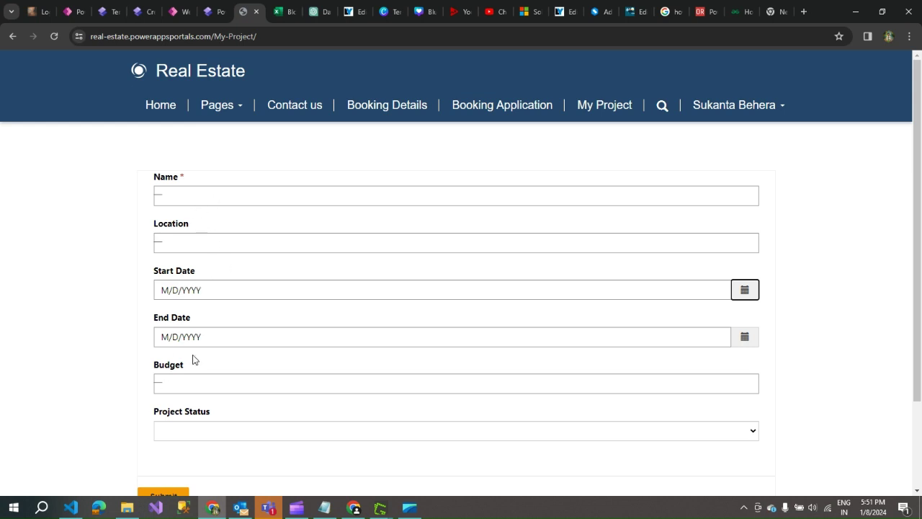
- Return to Power Pages Management and open the My Projects basic form from the active basic forms
left_click(72, 11)
left_click(189, 15)
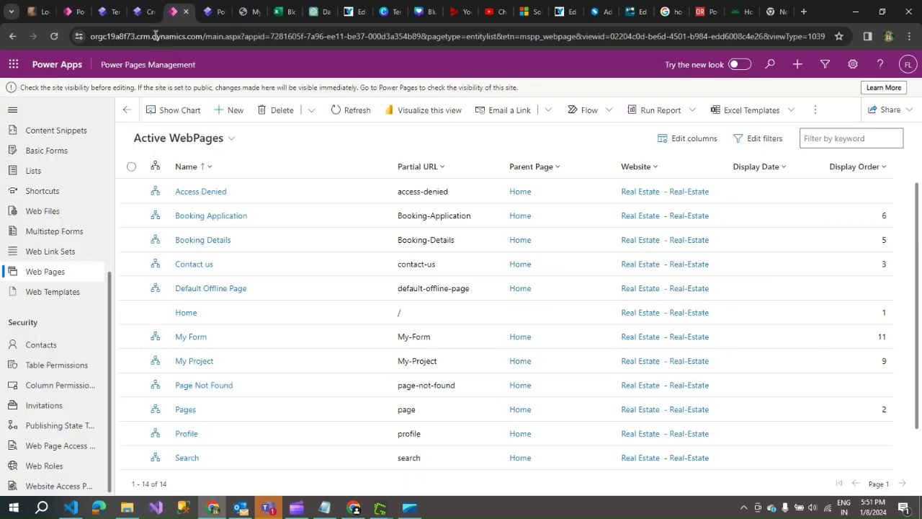
scroll(52, 270, "up", 3)
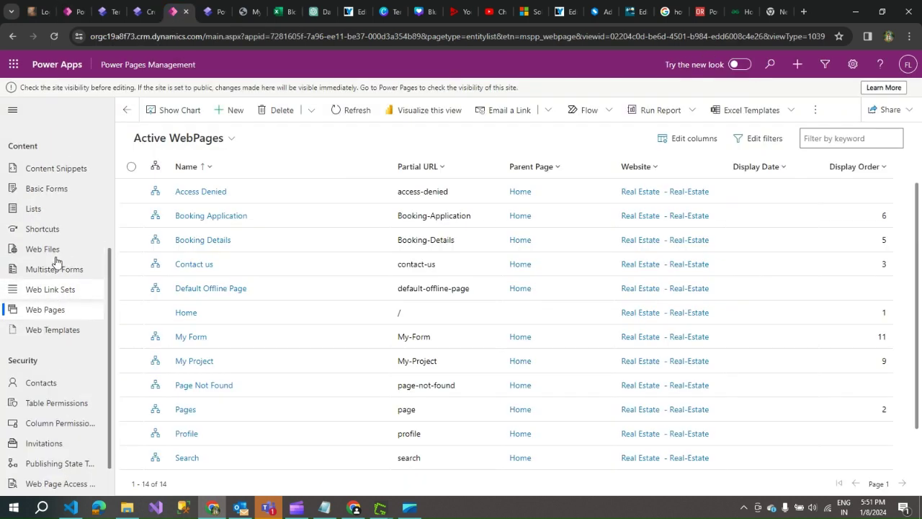
scroll(43, 274, "down", 2)
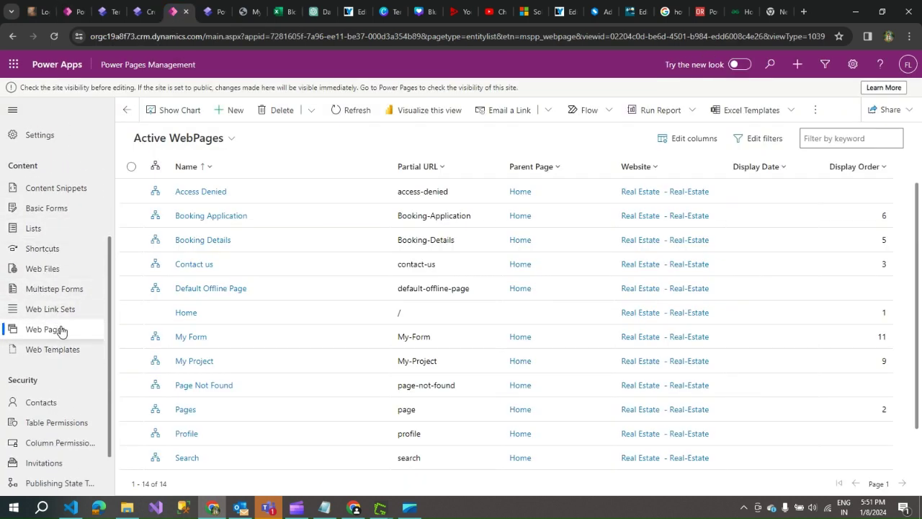
left_click(69, 208)
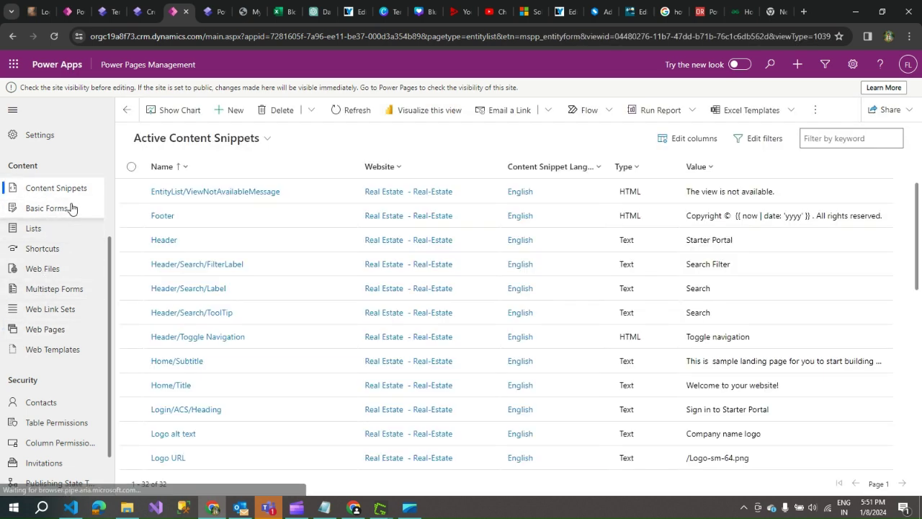
left_click(63, 211)
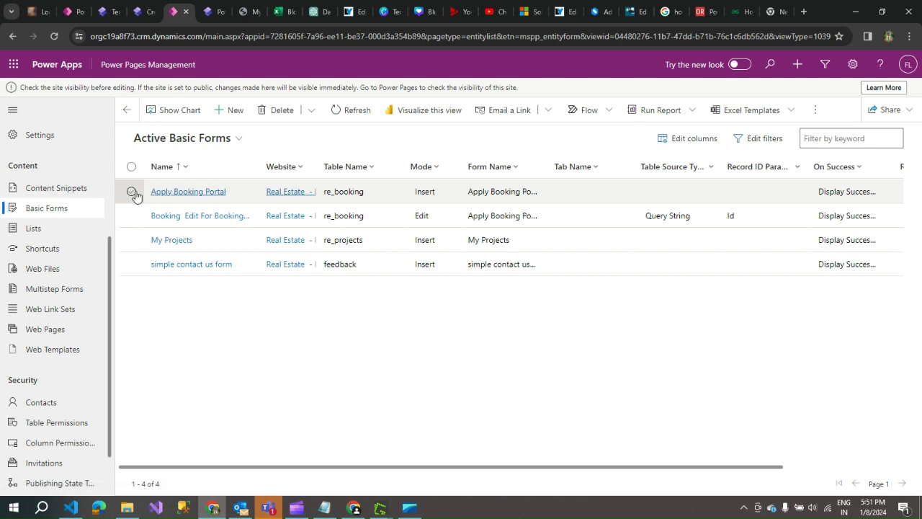
left_click(174, 241)
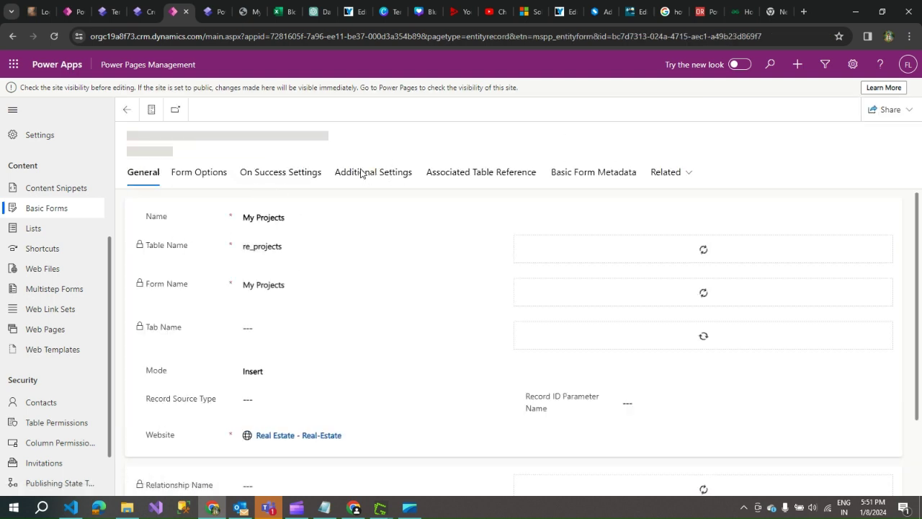
- Show the Custom JavaScript section in the additional settings of the My Projects basic form
left_click(360, 173)
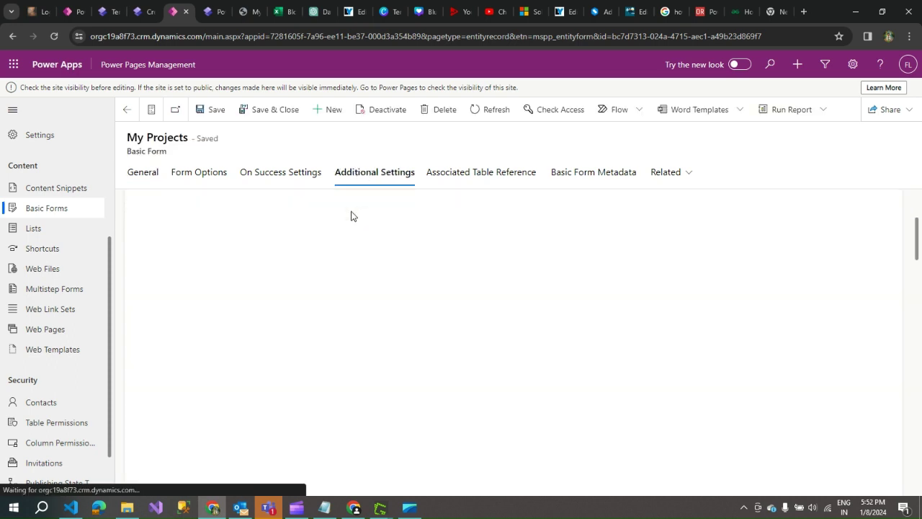
scroll(370, 228, "down", 5)
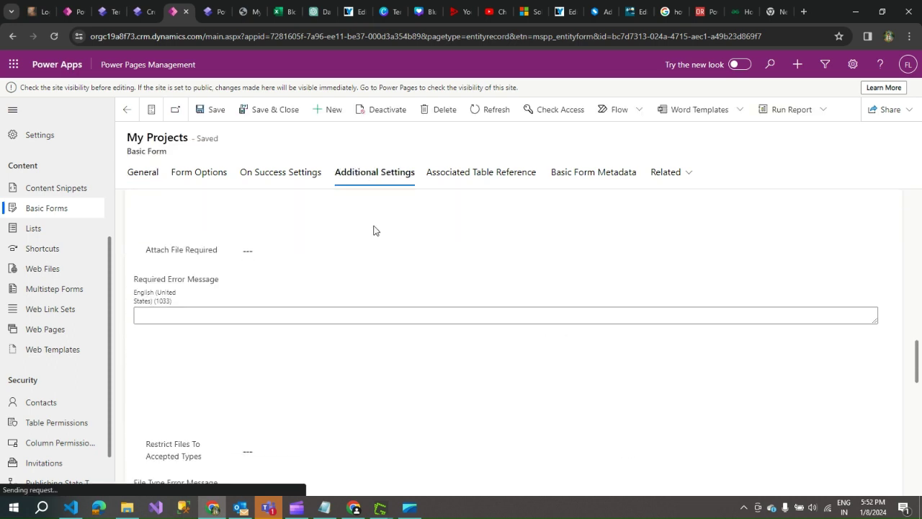
scroll(373, 231, "down", 12)
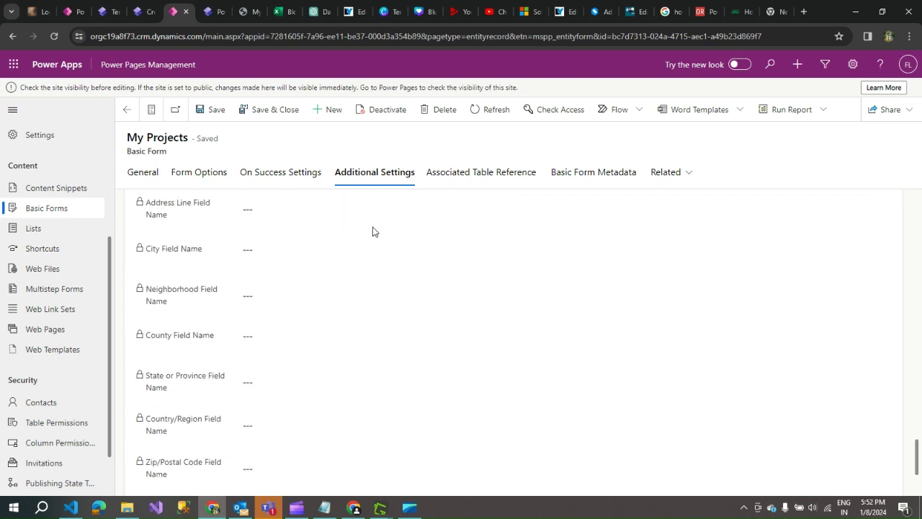
scroll(364, 237, "down", 4)
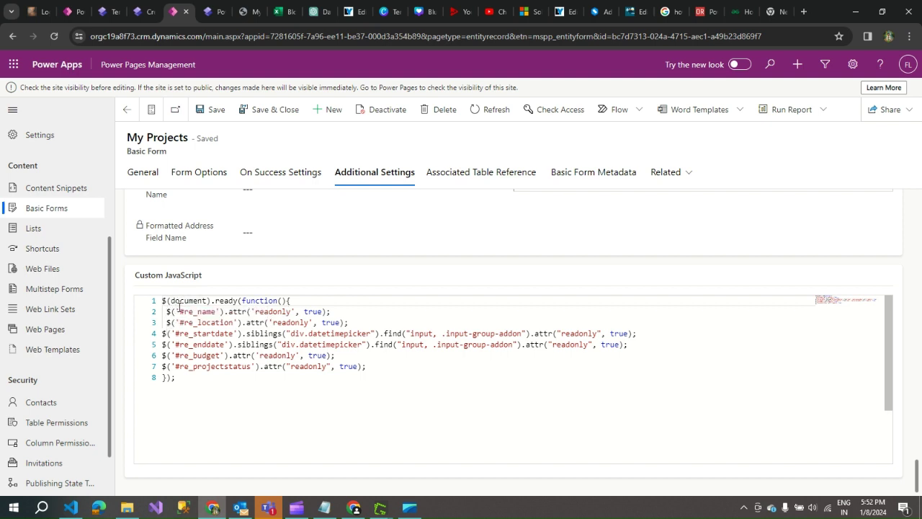
- Review the script lines that make the name, location and date fields read-only, and save the My Projects basic form
left_click_drag(180, 313, 181, 321)
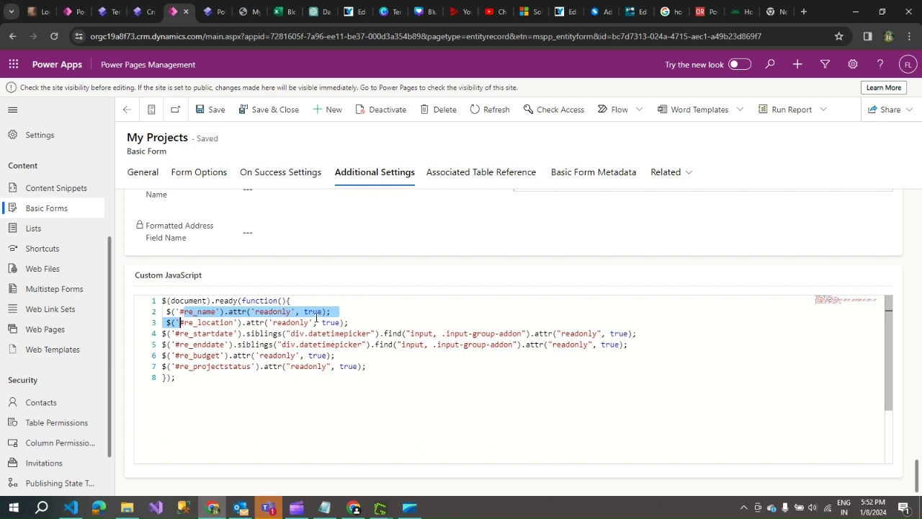
left_click(353, 321)
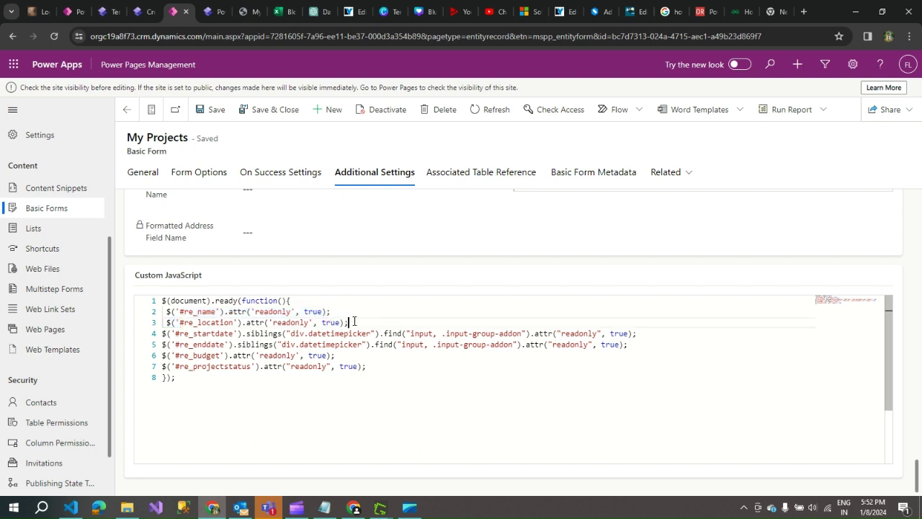
left_click_drag(170, 336, 170, 345)
left_click(170, 335)
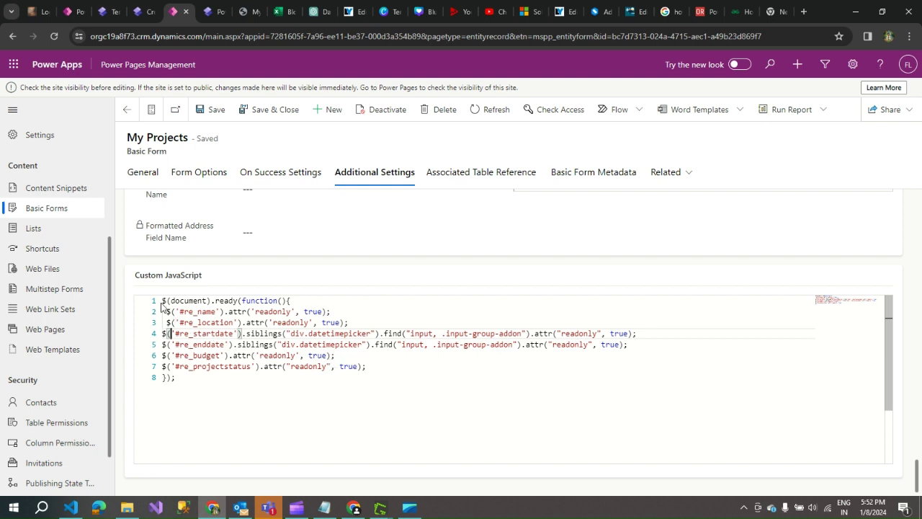
left_click(209, 113)
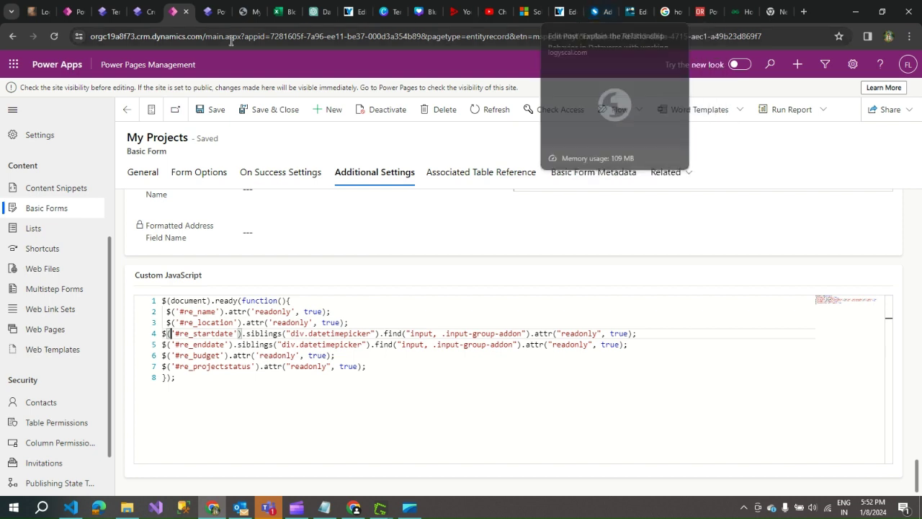
- Switch through the Real Estate design studio to the live My Project page, reload it and examine its form fields
left_click(213, 10)
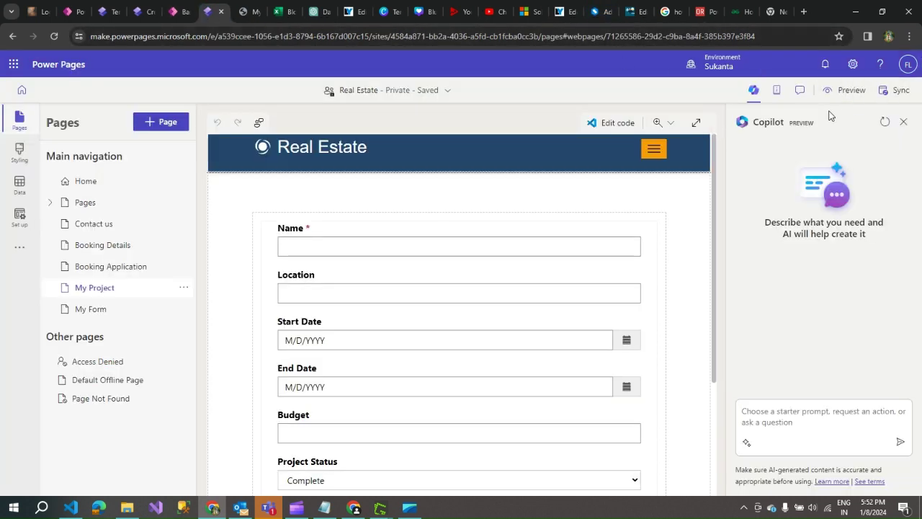
left_click(249, 12)
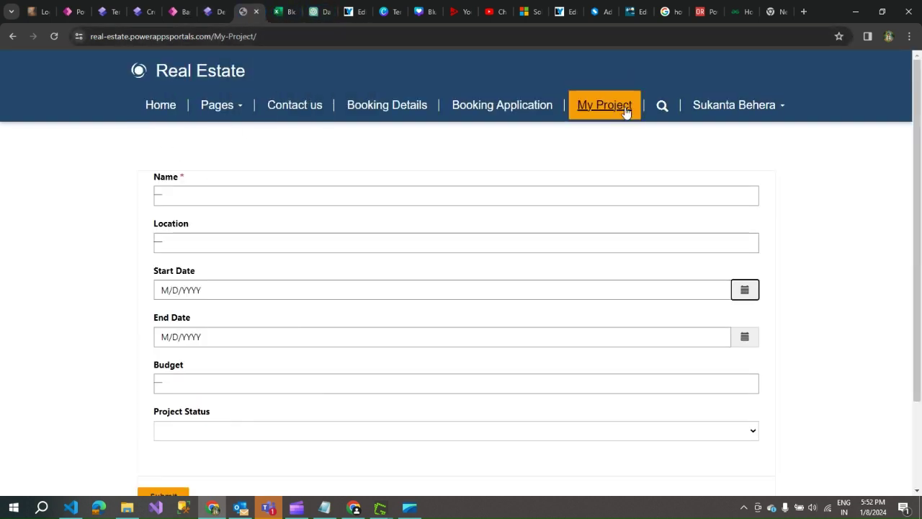
left_click(55, 37)
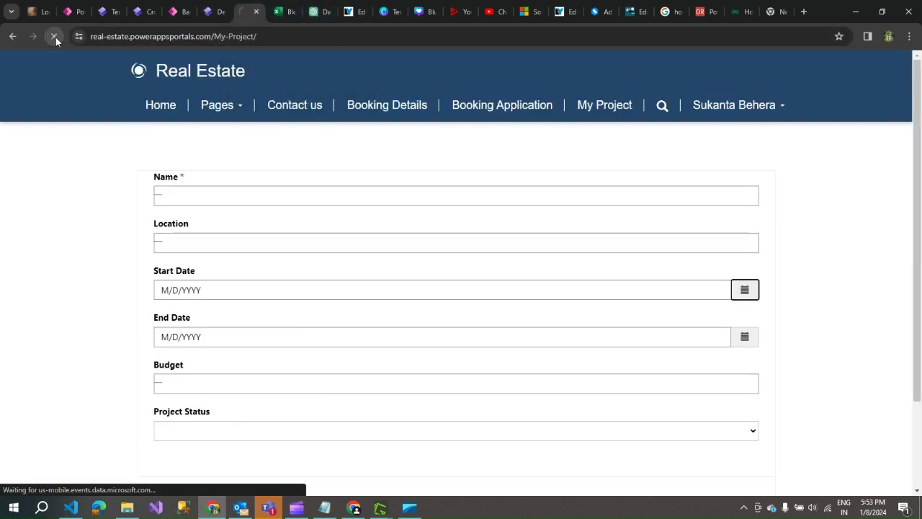
scroll(223, 177, "down", 1)
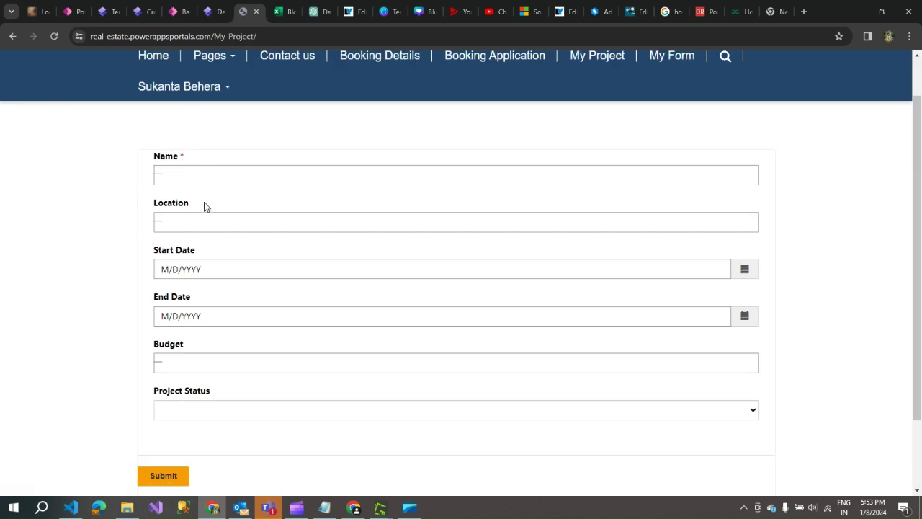
scroll(393, 372, "up", 1)
scroll(389, 373, "down", 2)
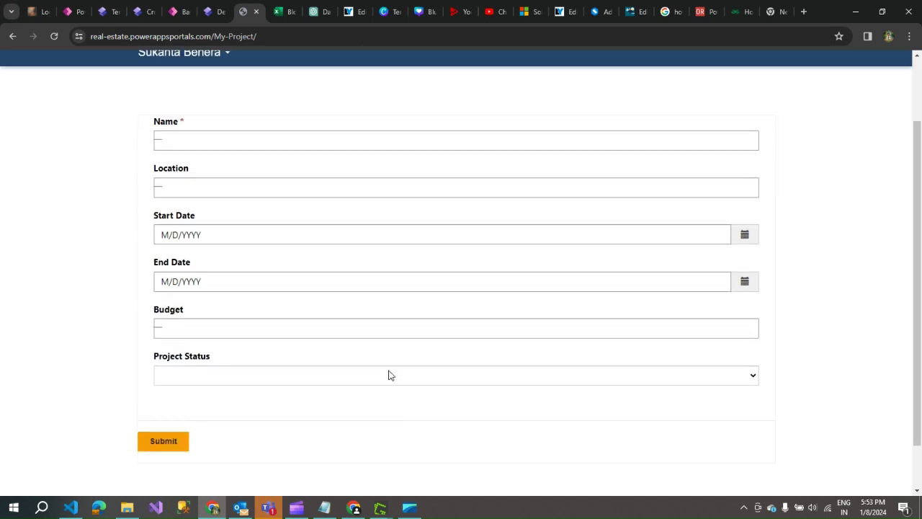
scroll(389, 373, "up", 1)
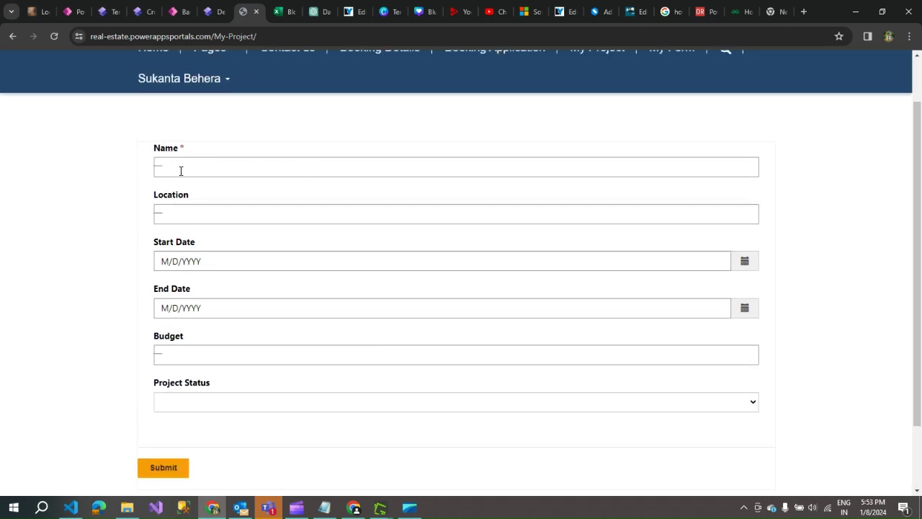